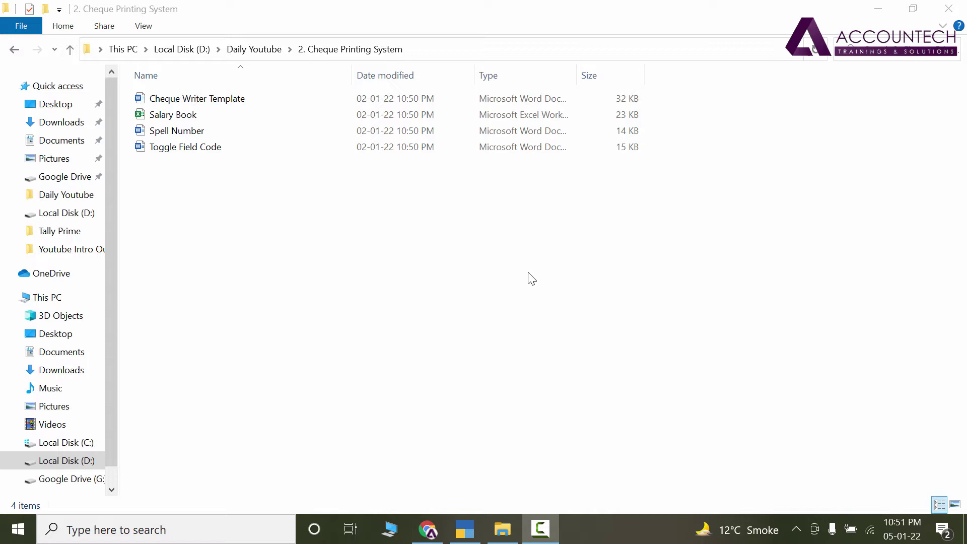
Show the Cheque Printing System files as large icons, then select Salary Book and Spell Number.
right_click(442, 235)
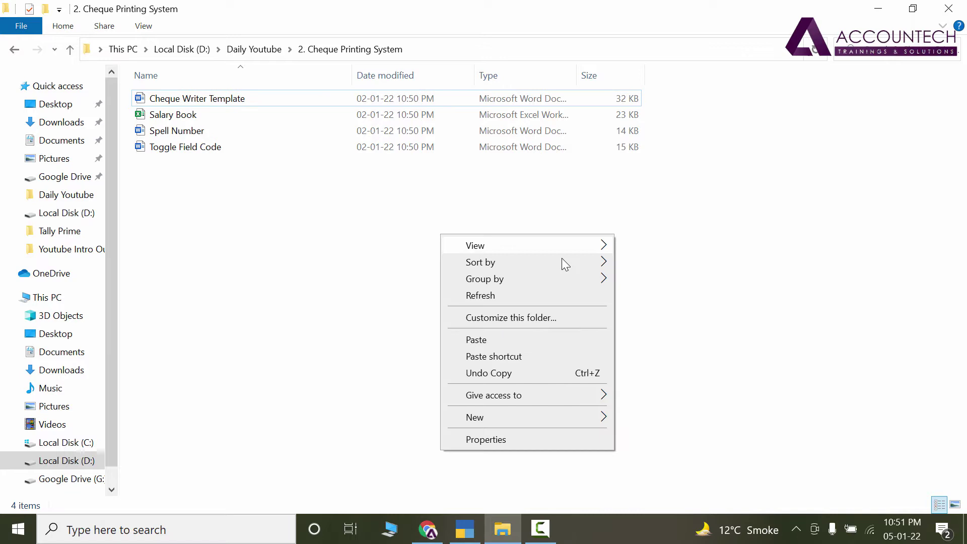
mouse_move(606, 246)
click(650, 262)
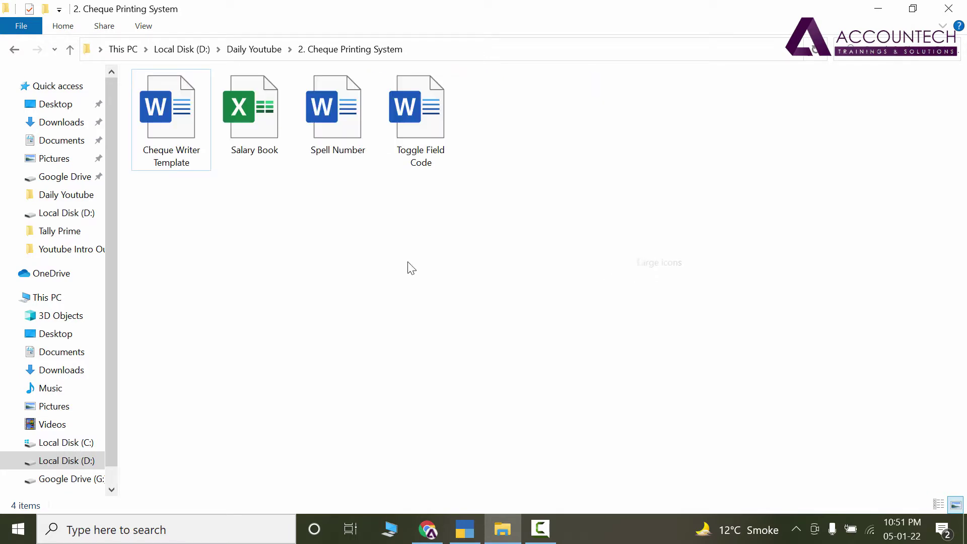
click(269, 122)
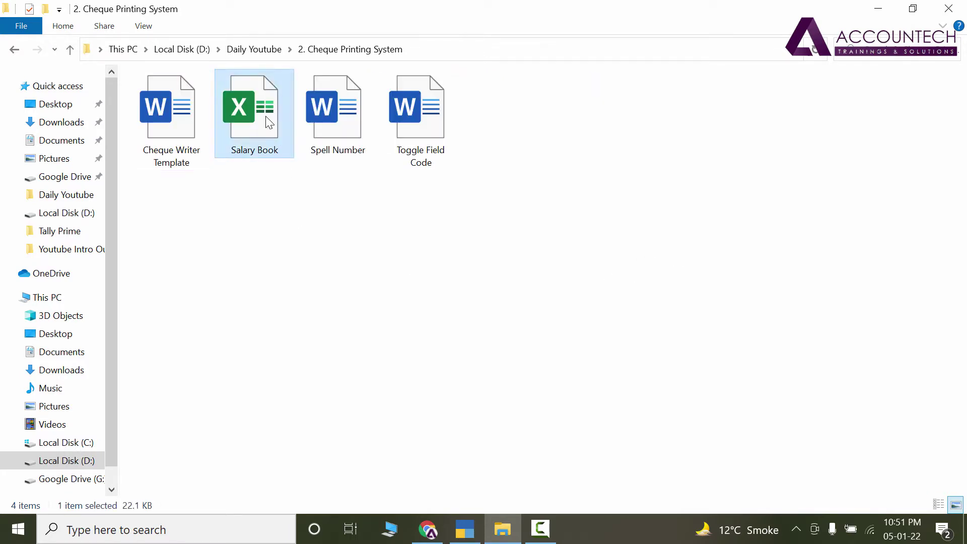
click(377, 118)
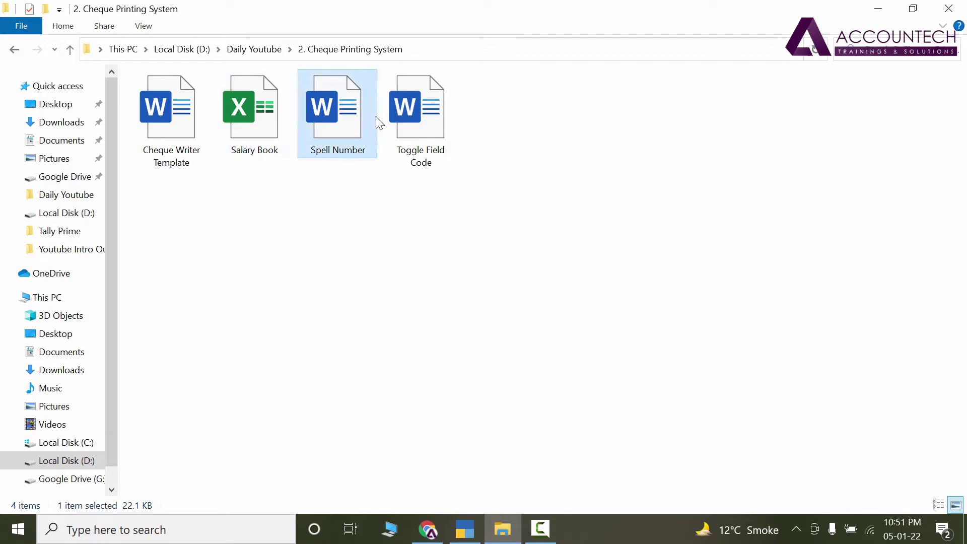
Open the Salary Book workbook in Excel and look over the amounts in column D.
double_click(251, 133)
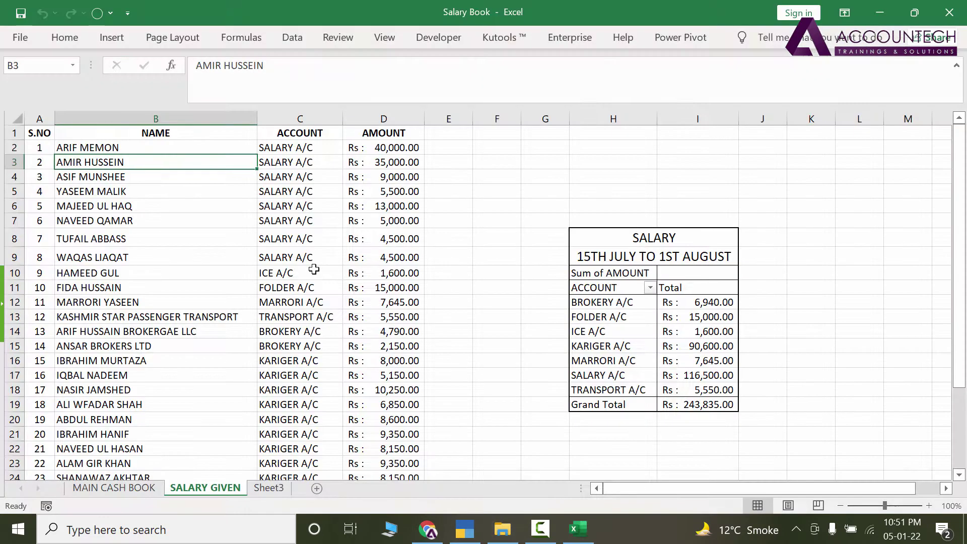
drag(385, 148, 393, 463)
click(240, 239)
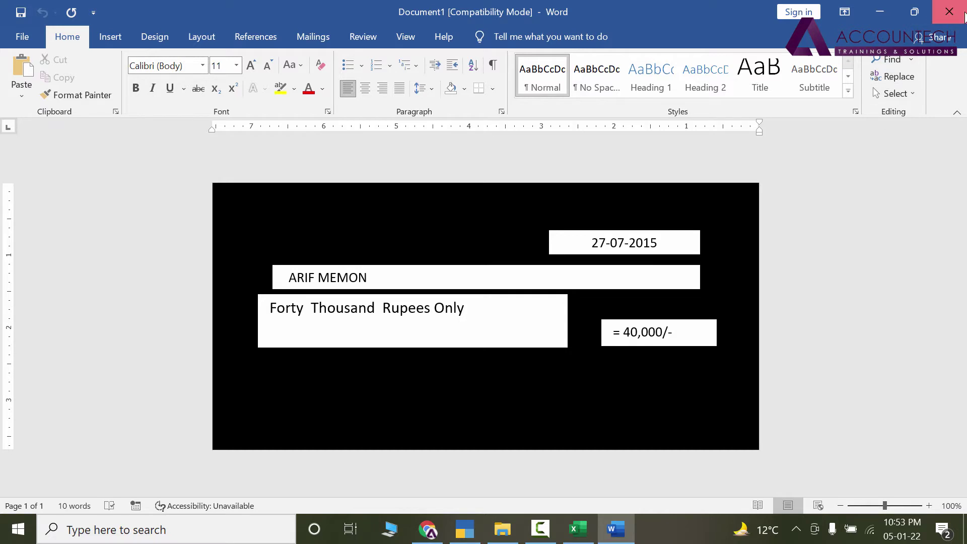
Close the sample cheque document without saving and reopen the Salary Book workbook.
click(950, 12)
click(497, 302)
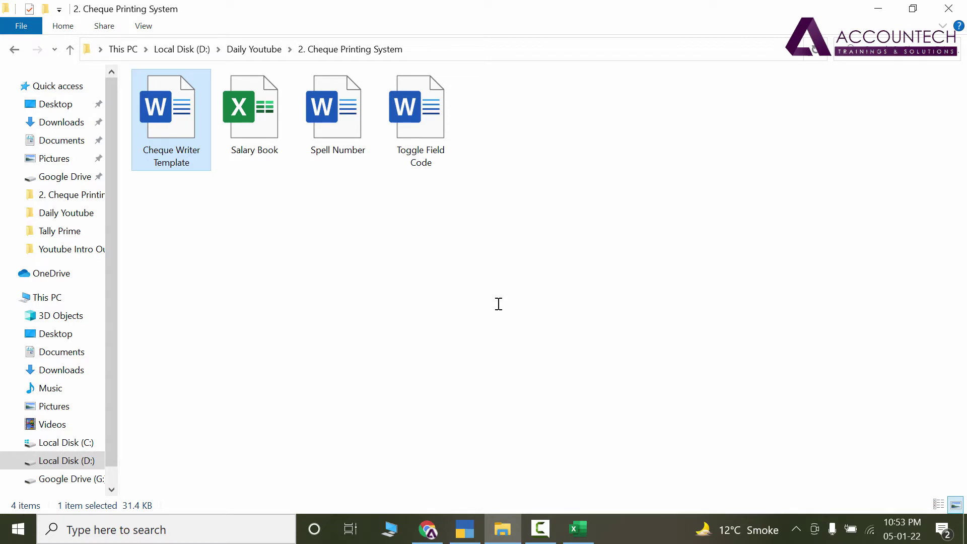
click(501, 310)
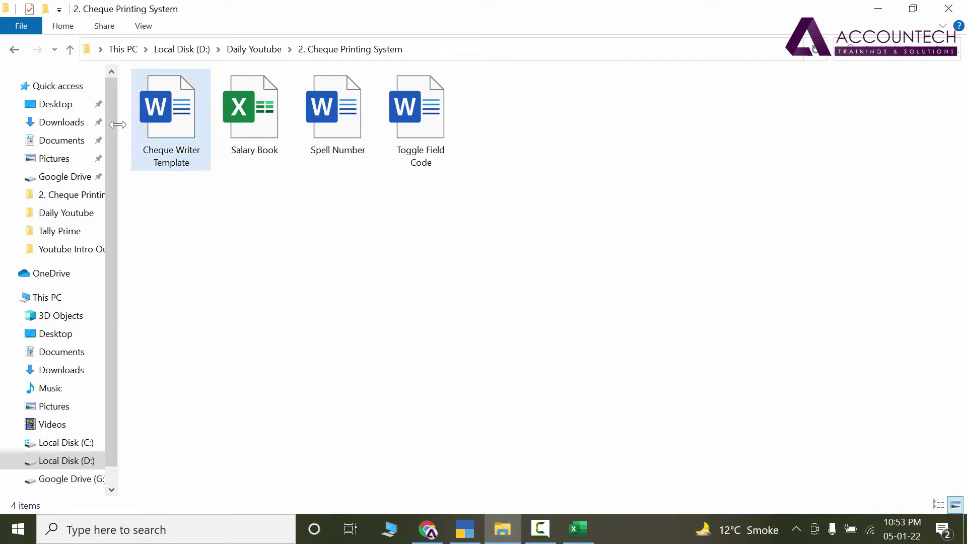
double_click(246, 133)
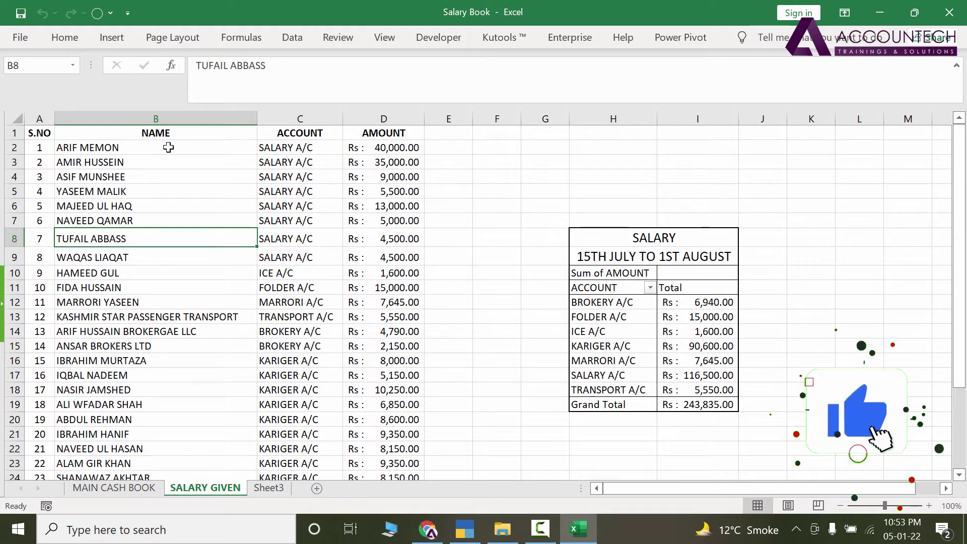
Give the AMOUNT column Comma Style with no decimals, and widen column E.
drag(168, 147, 169, 406)
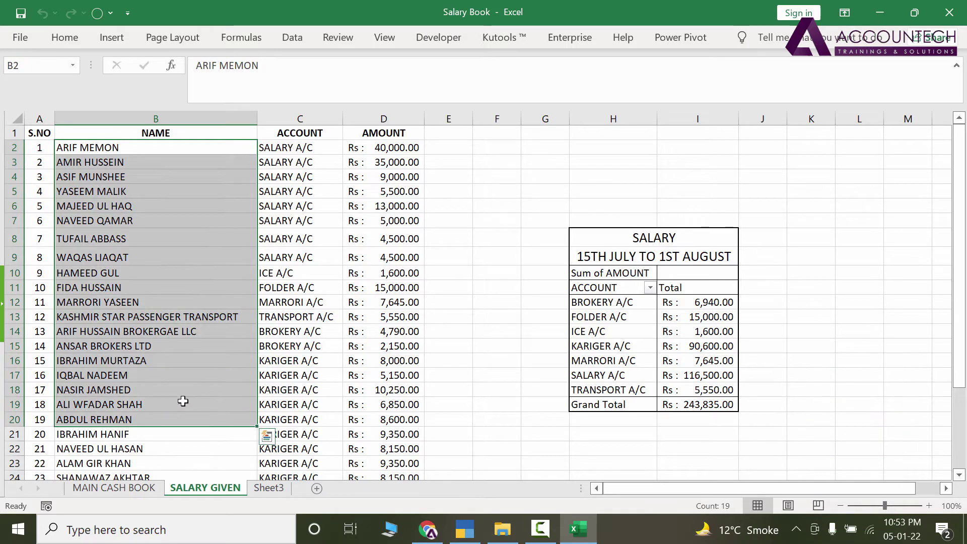
click(394, 150)
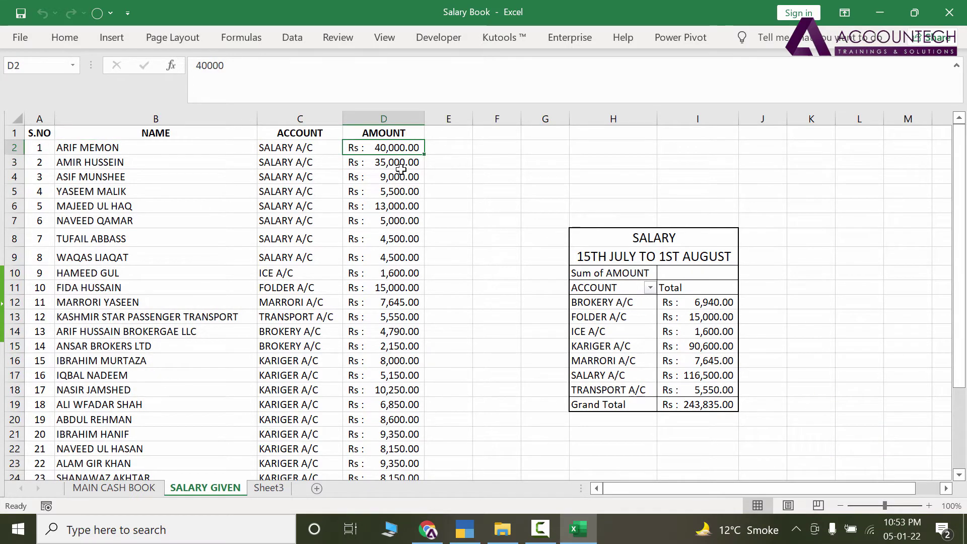
click(409, 119)
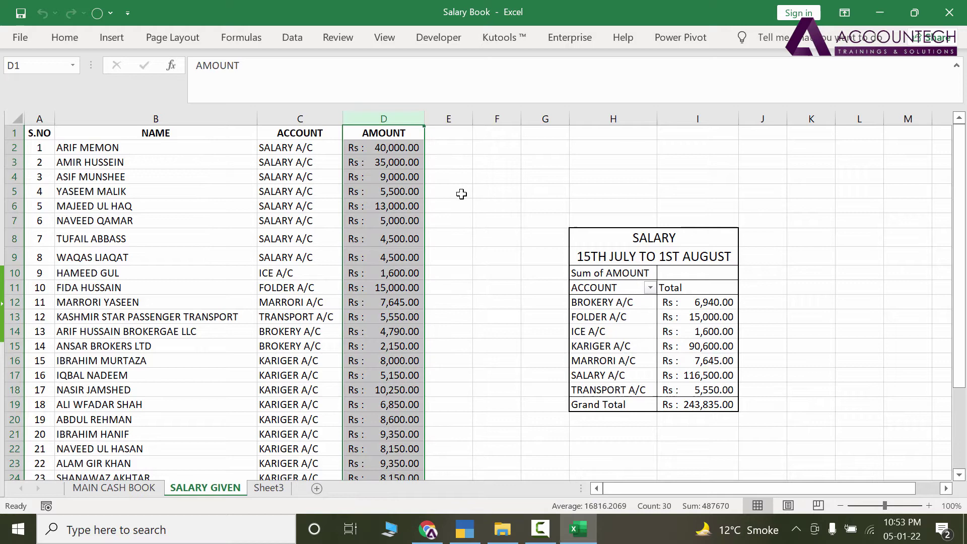
click(64, 37)
click(498, 92)
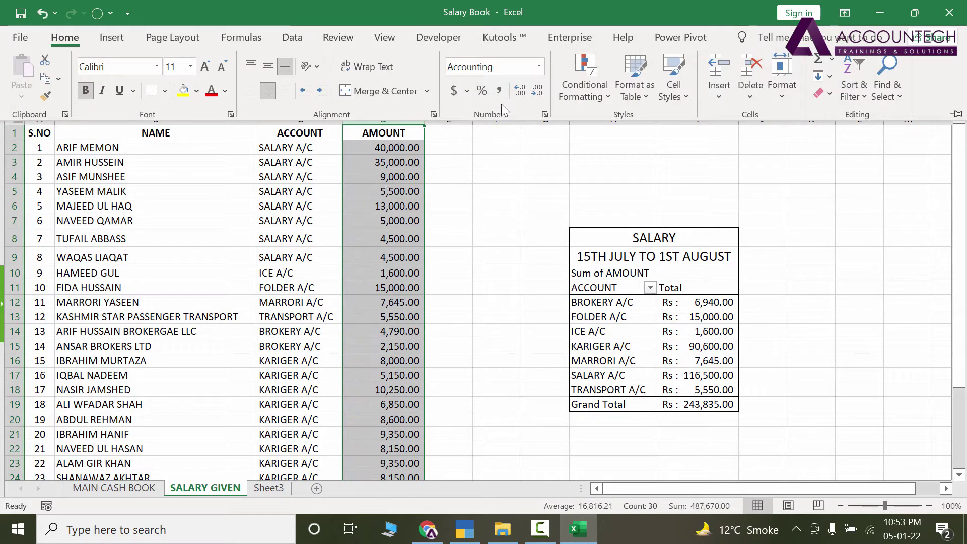
click(536, 93)
click(536, 93)
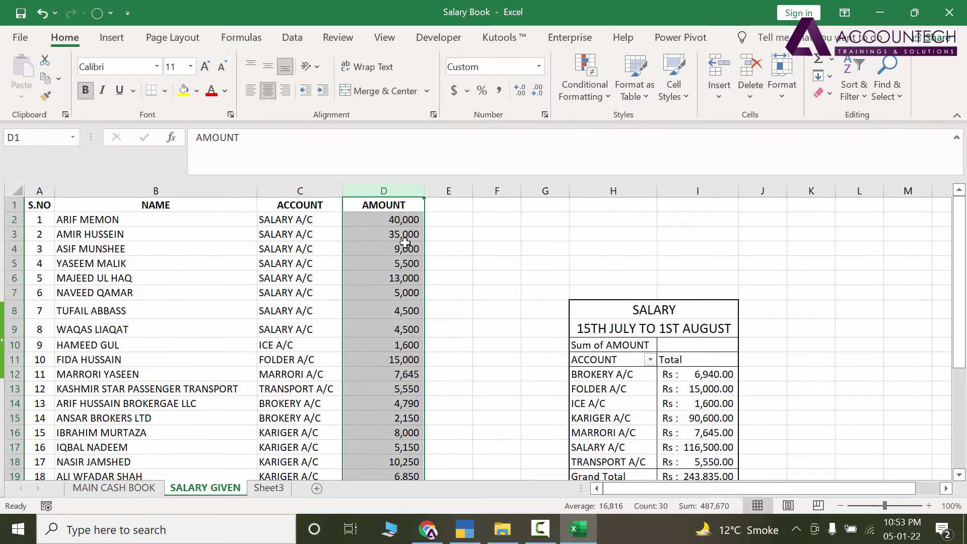
click(500, 91)
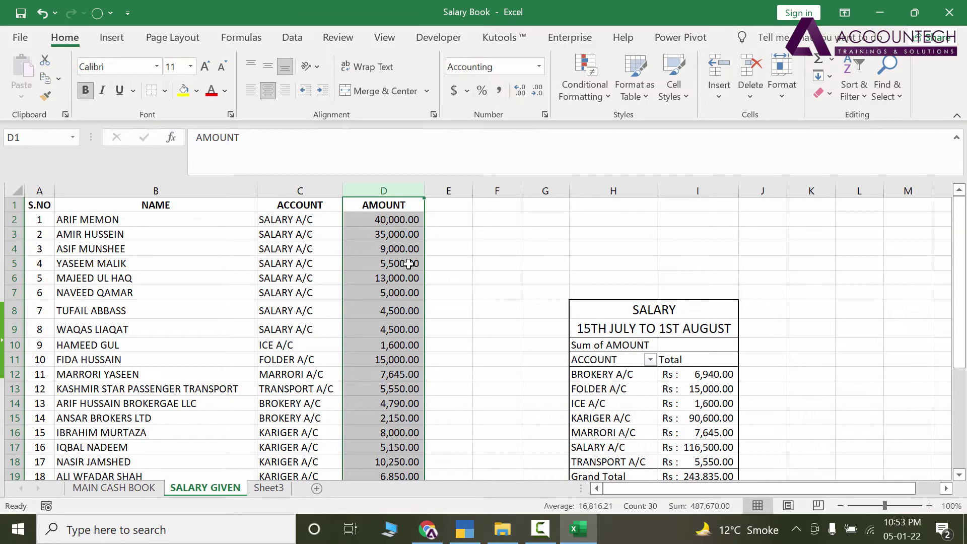
click(537, 92)
click(537, 92)
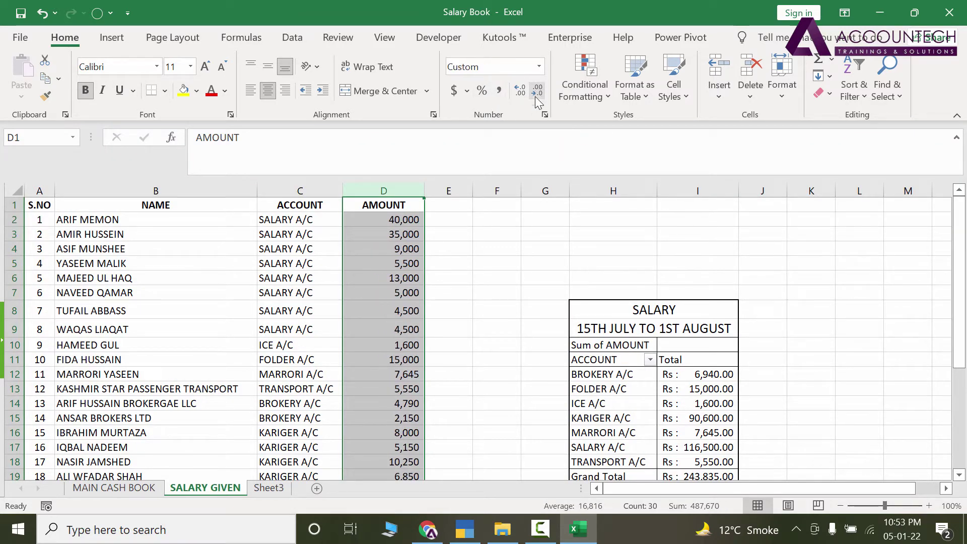
click(449, 205)
drag(473, 191, 591, 191)
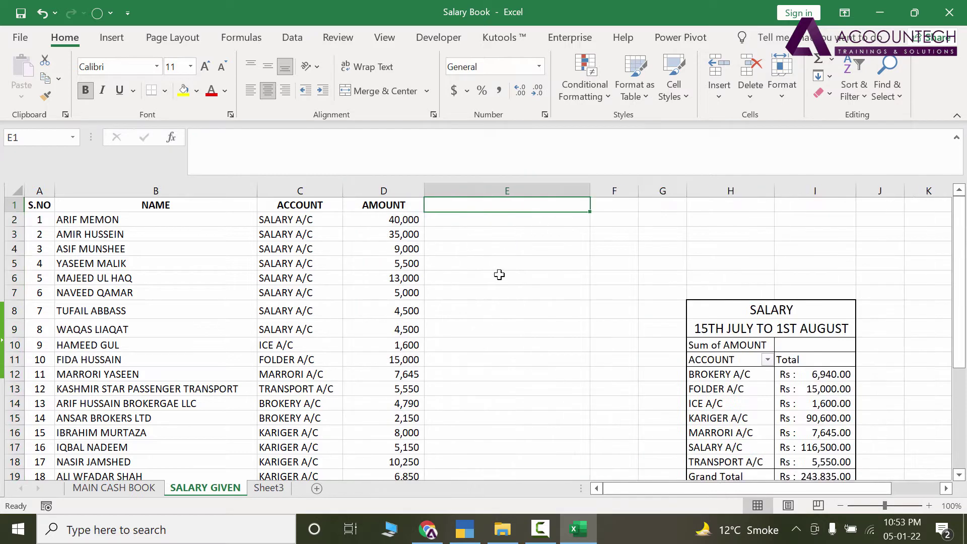
Insert a new empty column B before NAME and widen it.
click(147, 221)
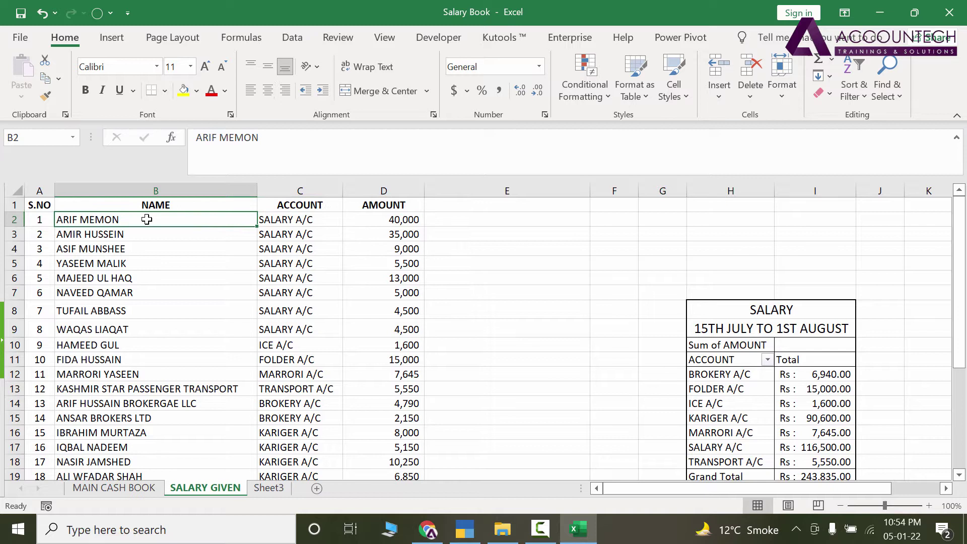
click(376, 221)
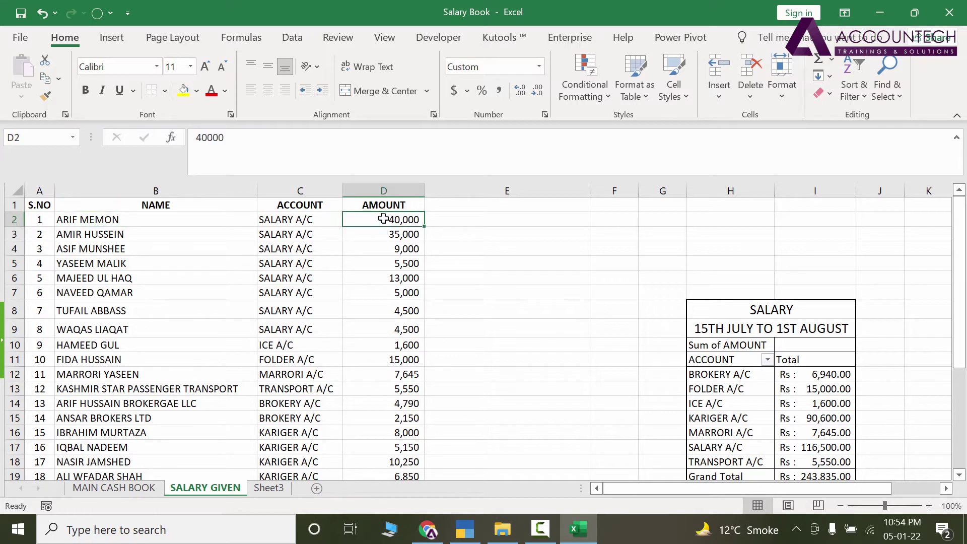
click(461, 209)
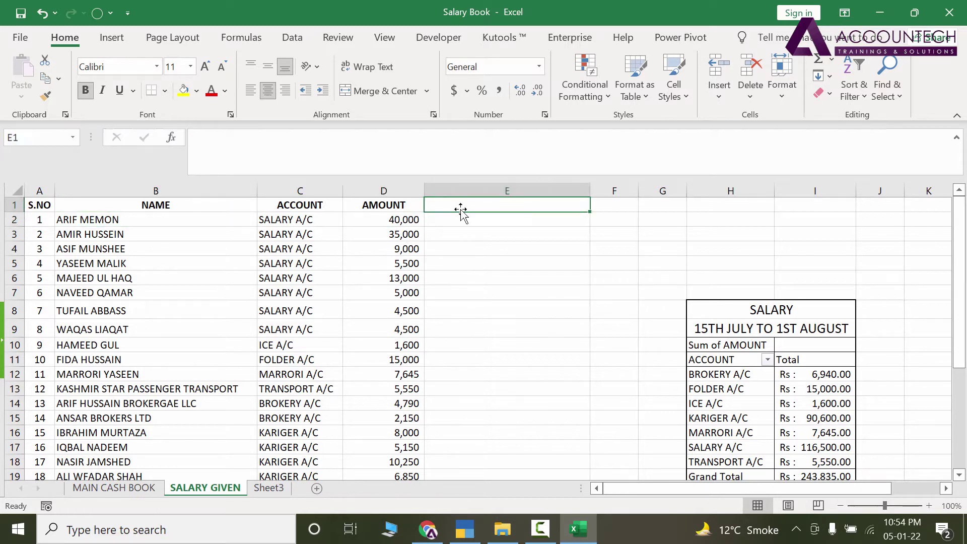
click(140, 191)
right_click(139, 192)
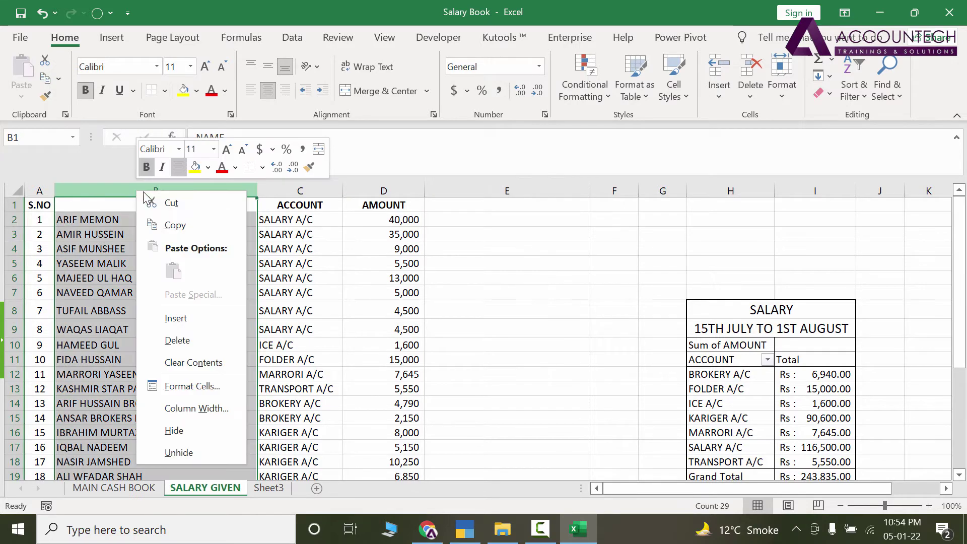
click(196, 315)
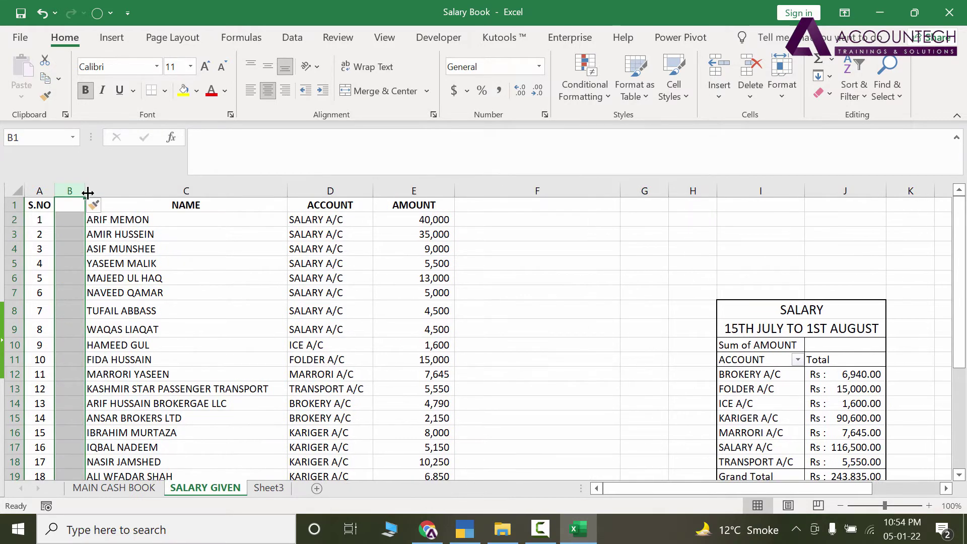
drag(84, 190, 151, 191)
Head column B 'Date' and enter 31-01-22 in B2.
text(Date)
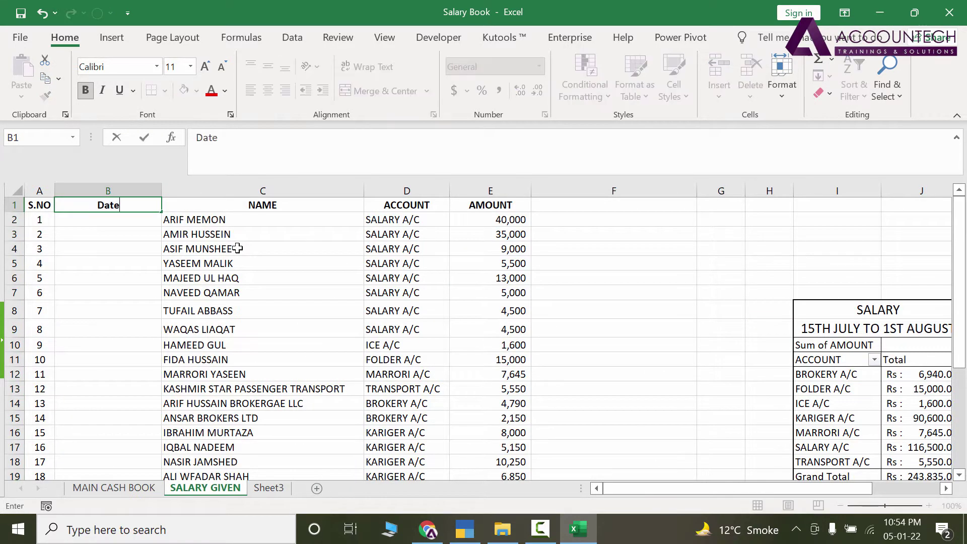
key(Return)
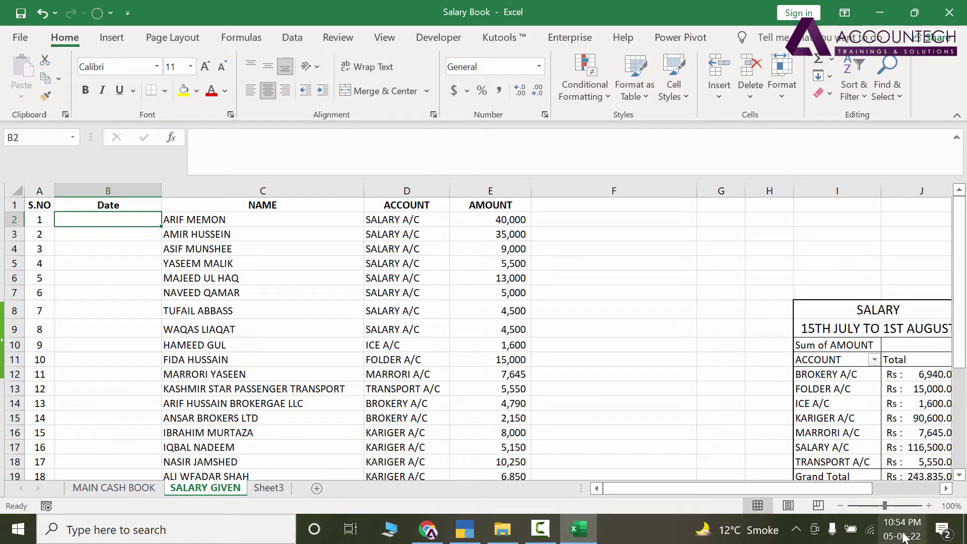
mouse_move(902, 540)
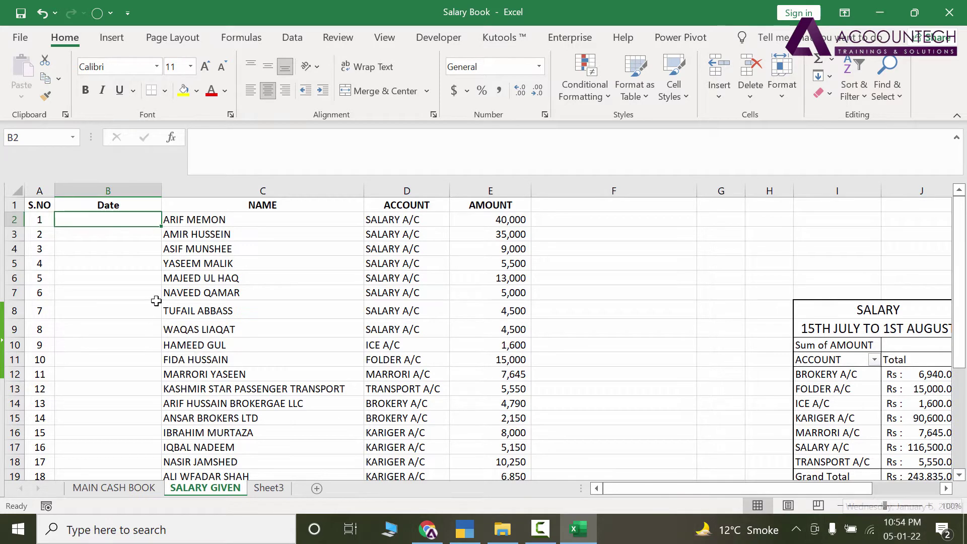
text(31-01-22)
click(128, 233)
text(31-)
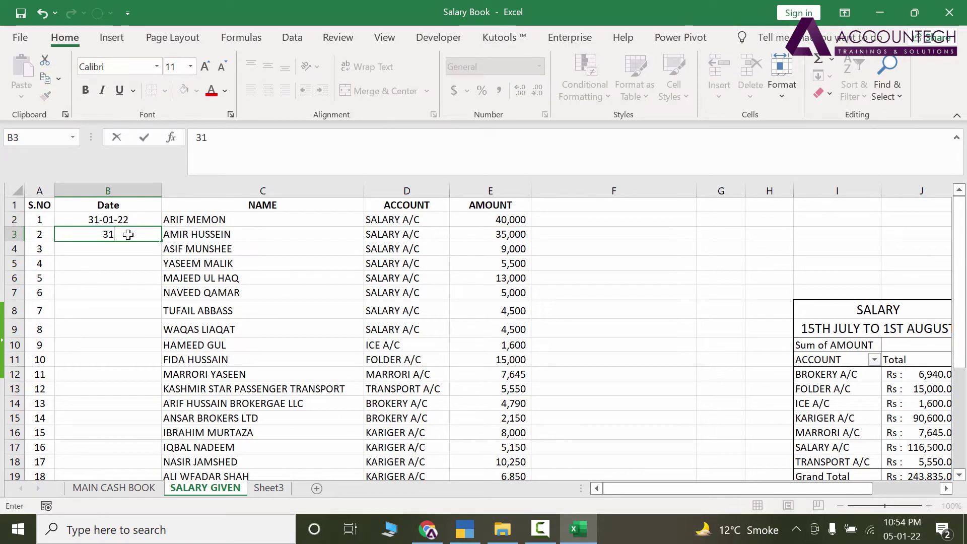
text(0)
key(BackSpace)
key(BackSpace)
key(Escape)
Fill 31-01-22 down the Date column using Copy Cells instead of a series.
click(123, 219)
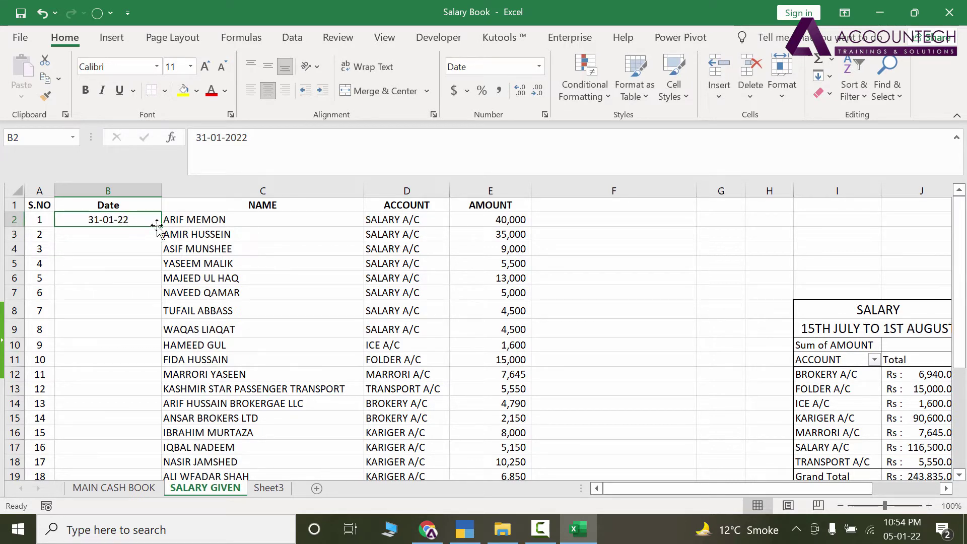
double_click(162, 226)
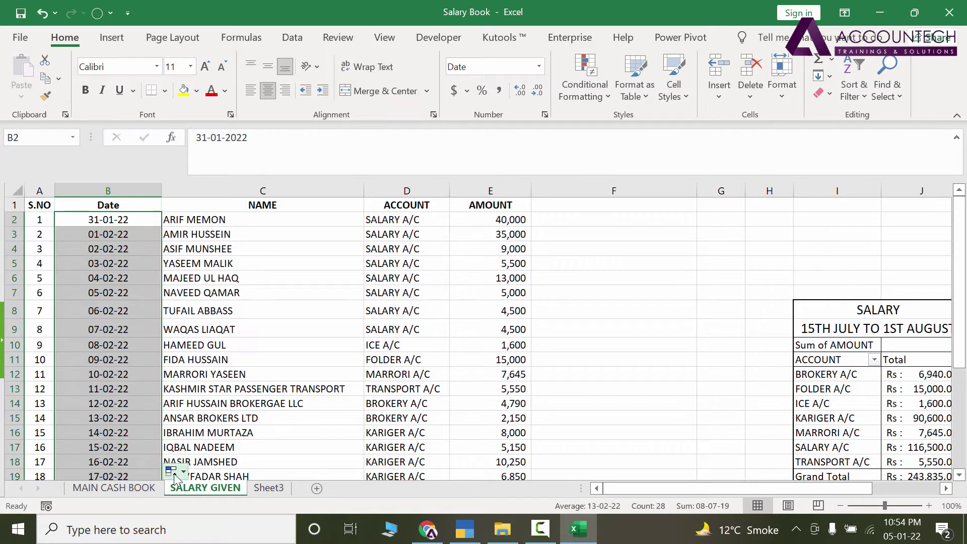
click(171, 473)
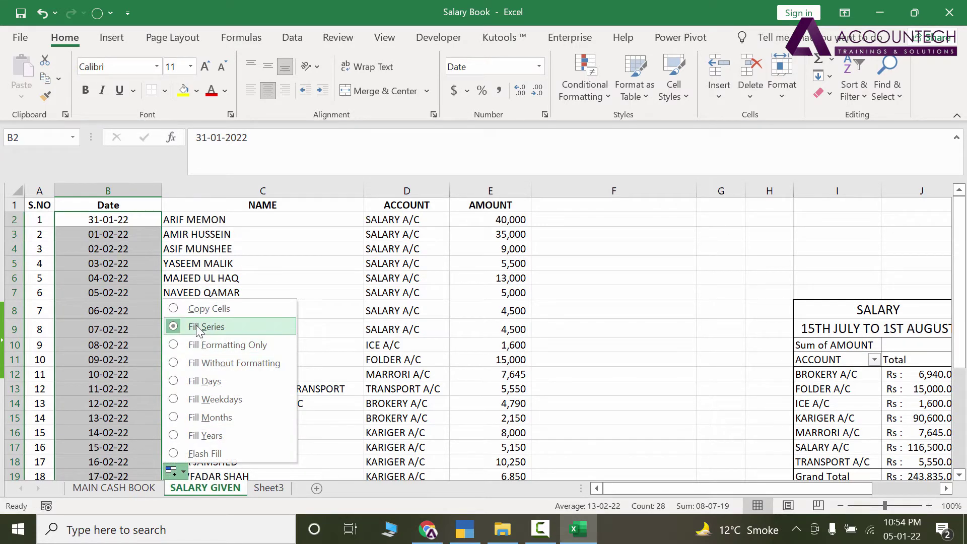
click(213, 310)
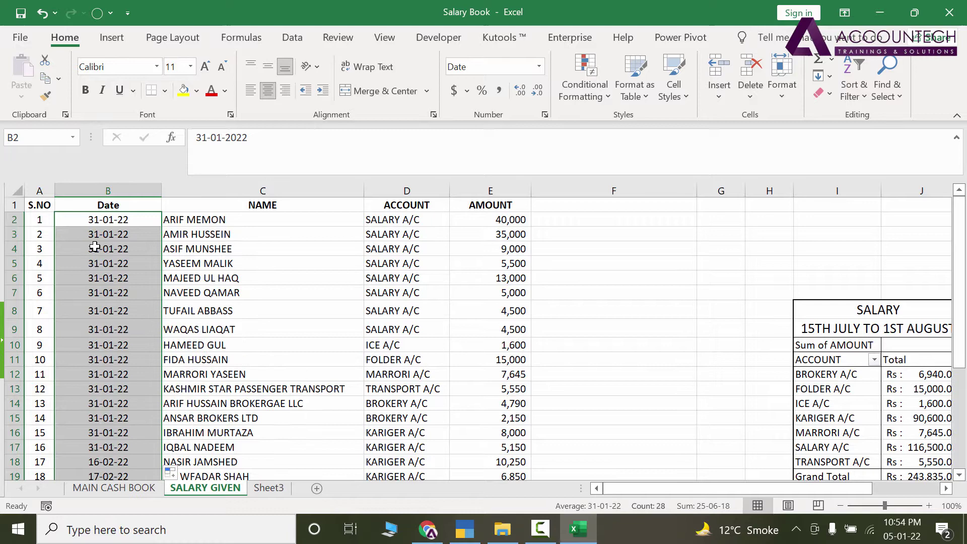
click(88, 403)
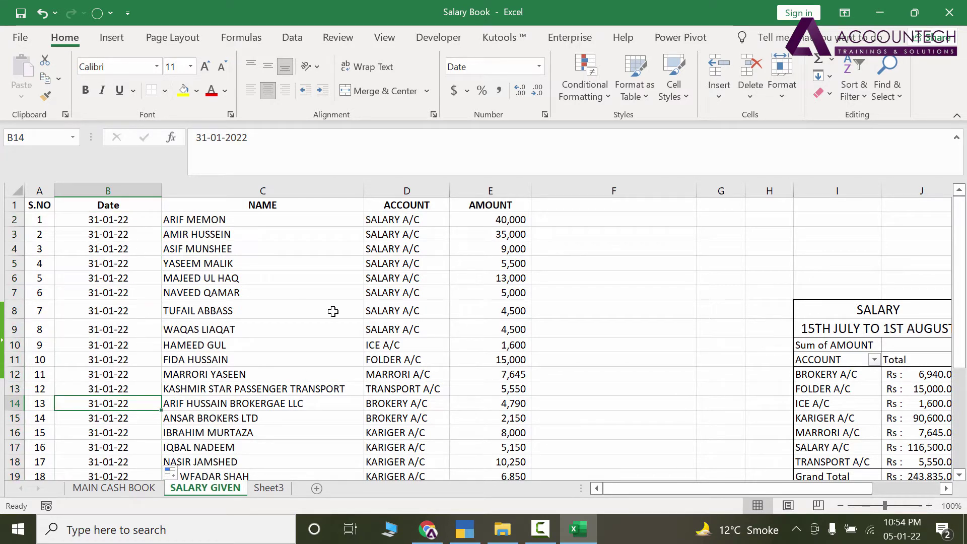
key(Up)
key(Up)
key(Up)
key(Up)
key(Up)
key(Up)
key(Up)
key(Up)
key(Up)
key(Up)
key(Up)
key(Up)
key(Up)
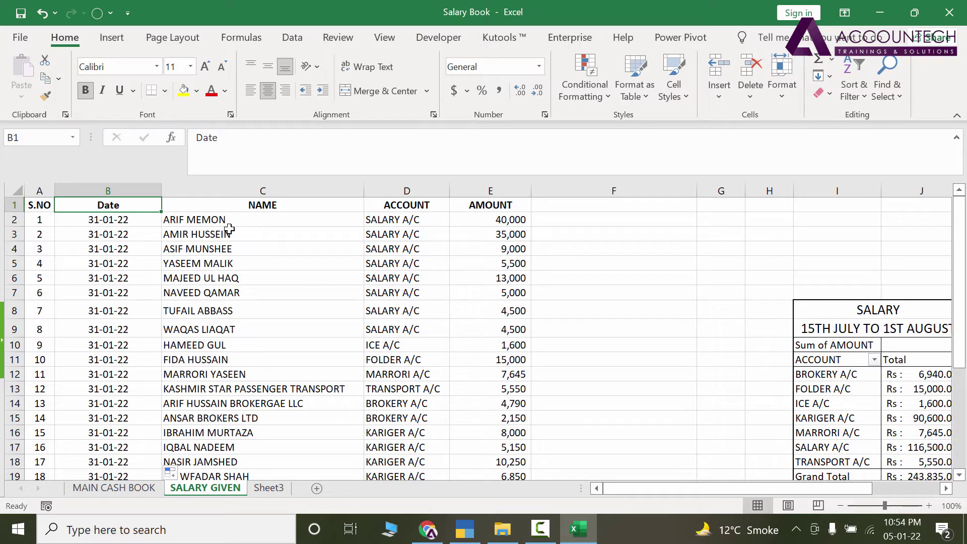
Type the heading 'Amount in Words' in F1 and select F2 below it.
click(599, 210)
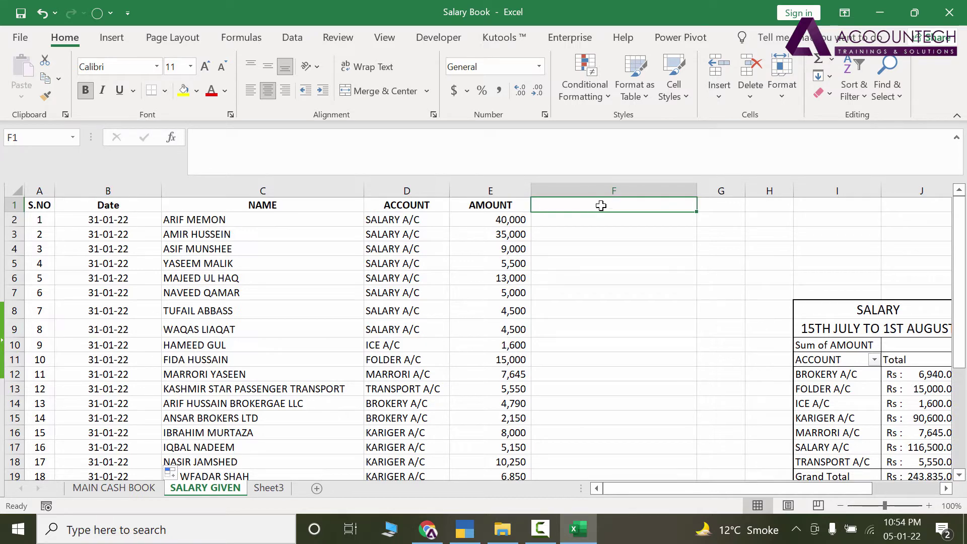
text(Amount i)
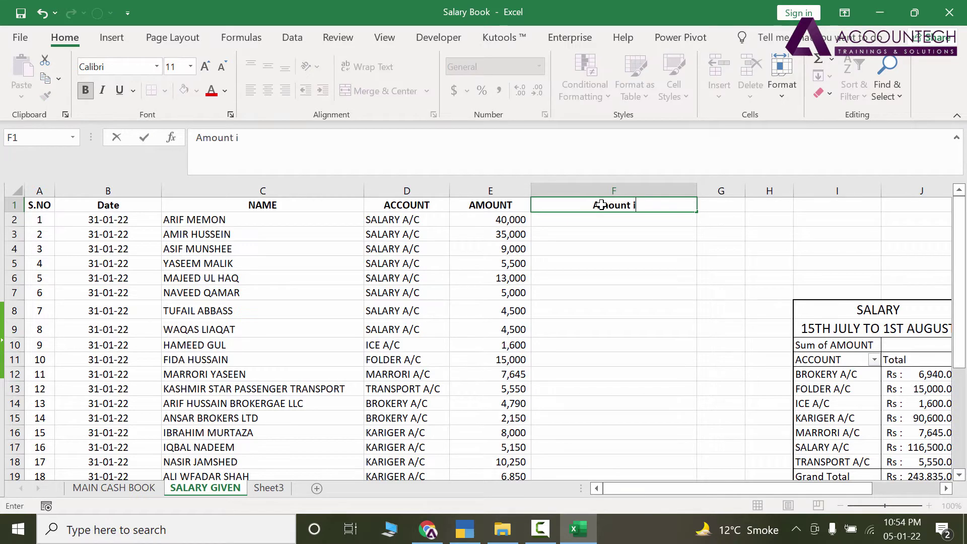
text(n Words)
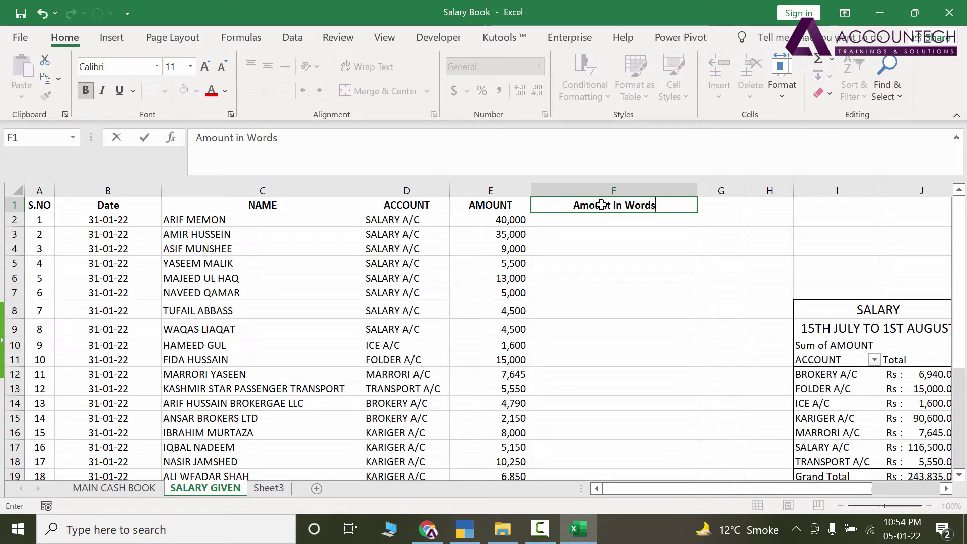
key(Return)
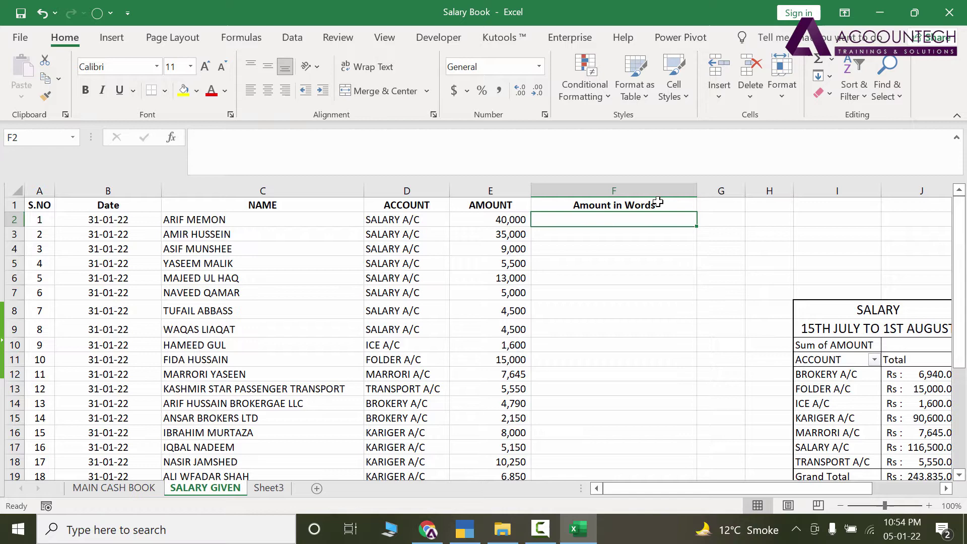
click(656, 207)
click(652, 221)
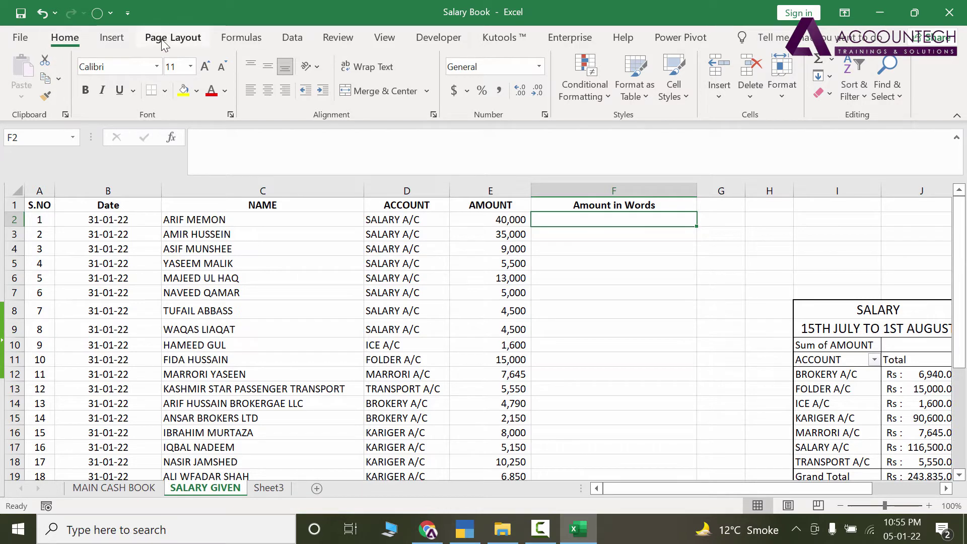
click(112, 37)
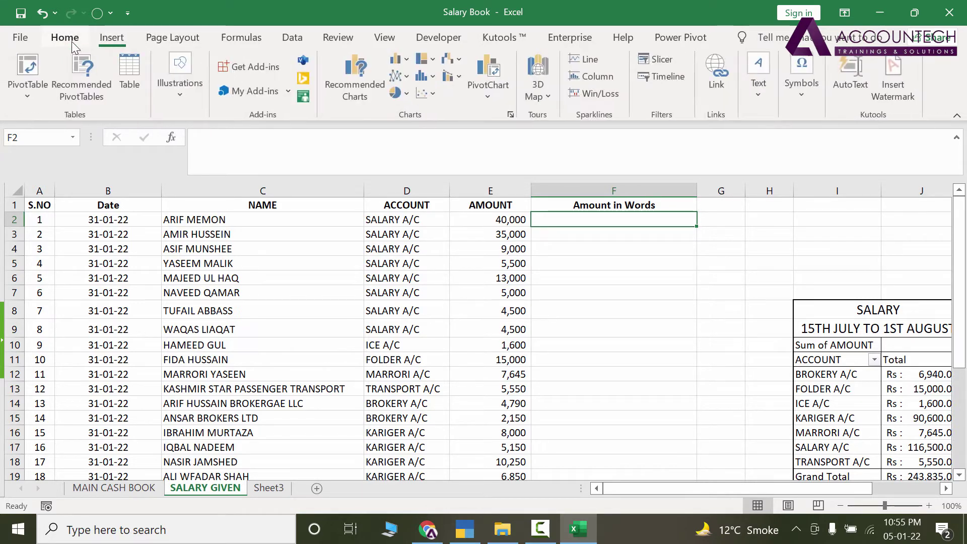
click(65, 37)
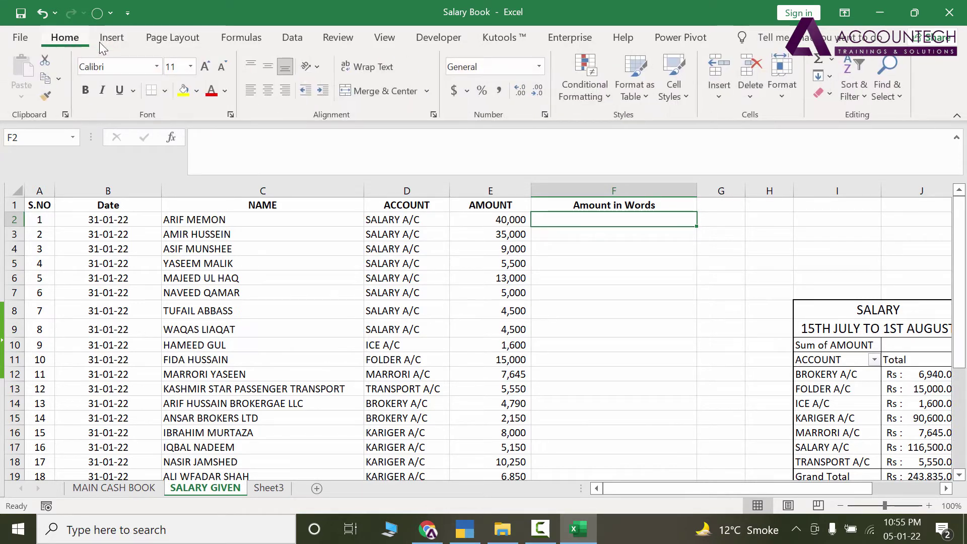
Enable the Developer tab through Customize the Ribbon and show its tools.
right_click(935, 77)
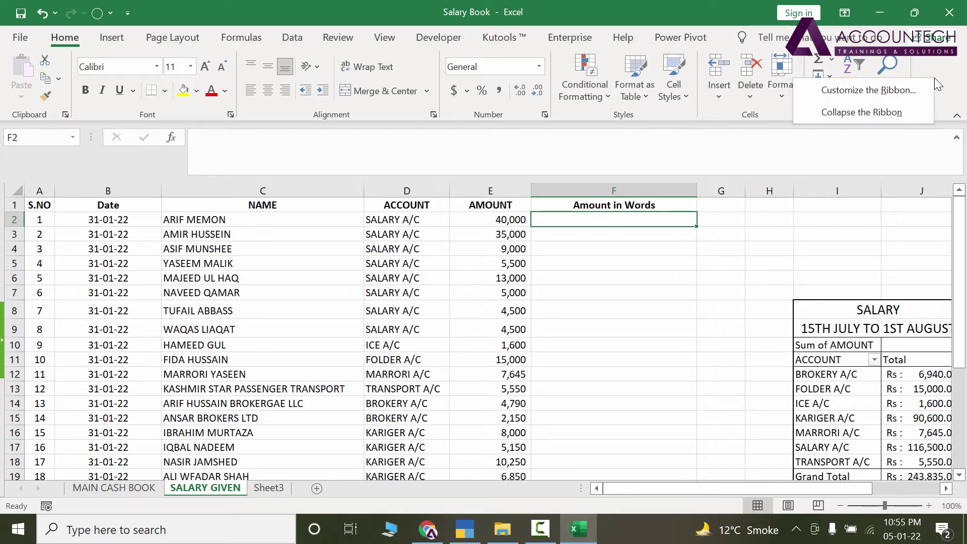
click(909, 87)
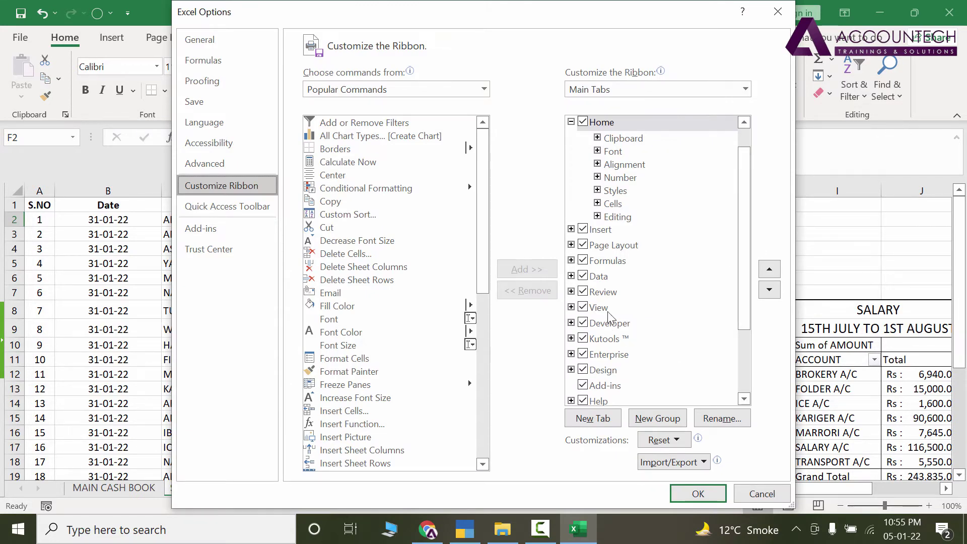
click(583, 323)
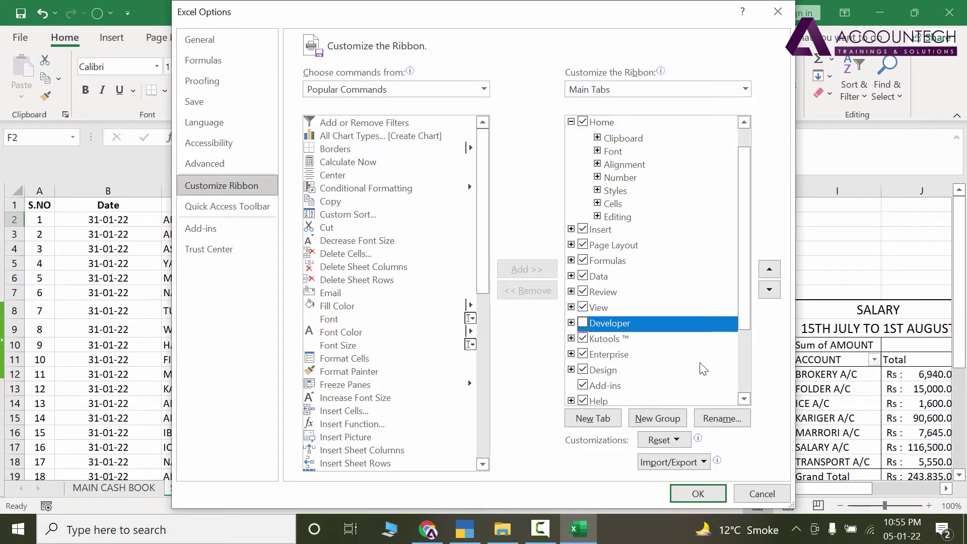
click(583, 323)
click(696, 497)
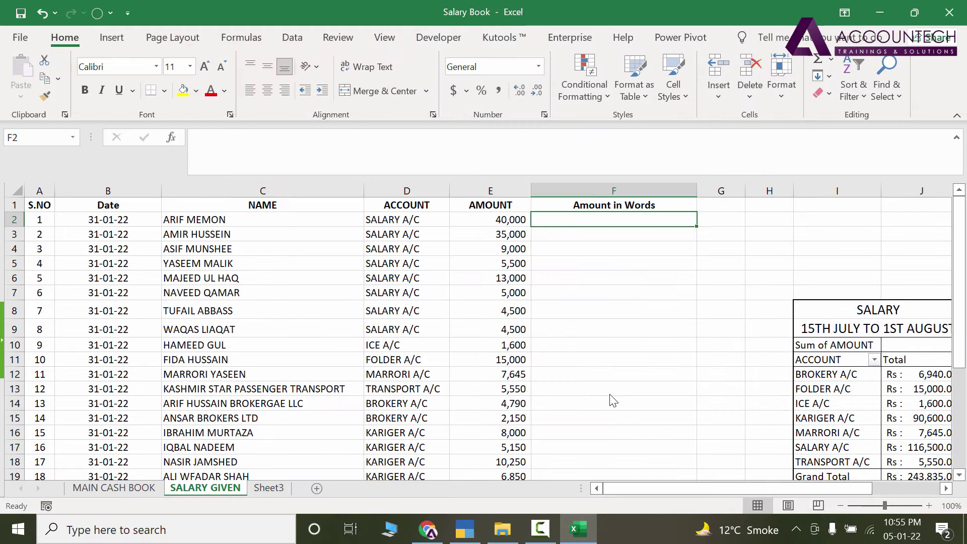
click(451, 40)
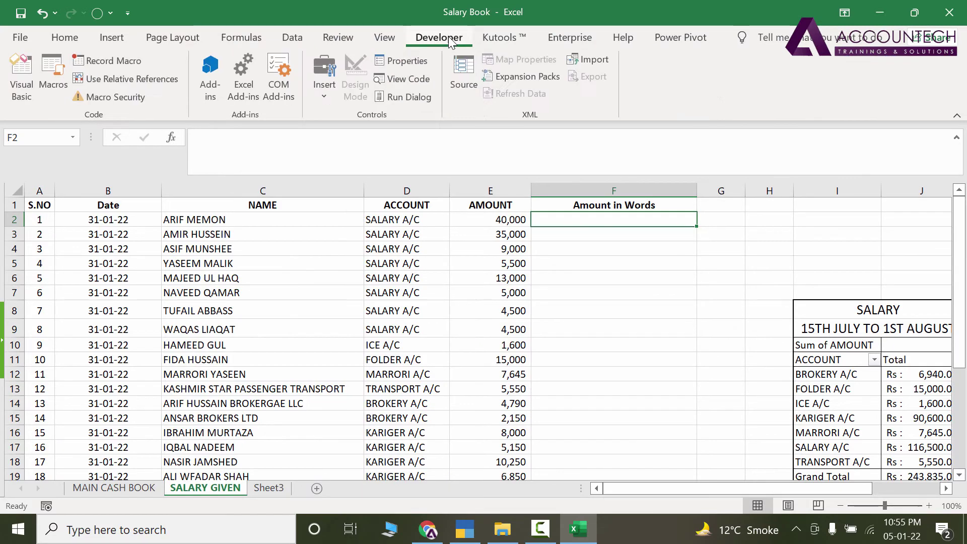
Open Spell Number.docx in Word and select all of its SpellNumber code.
click(880, 12)
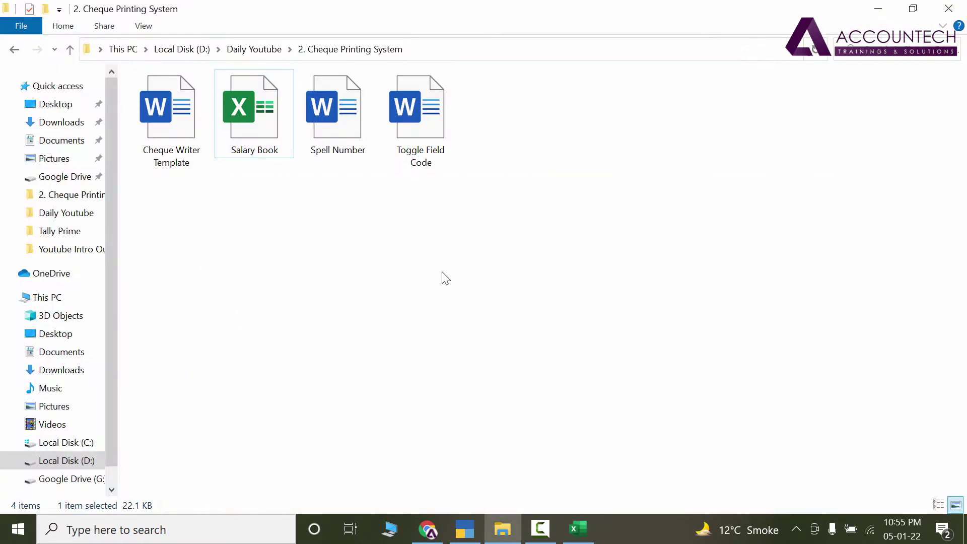
double_click(337, 133)
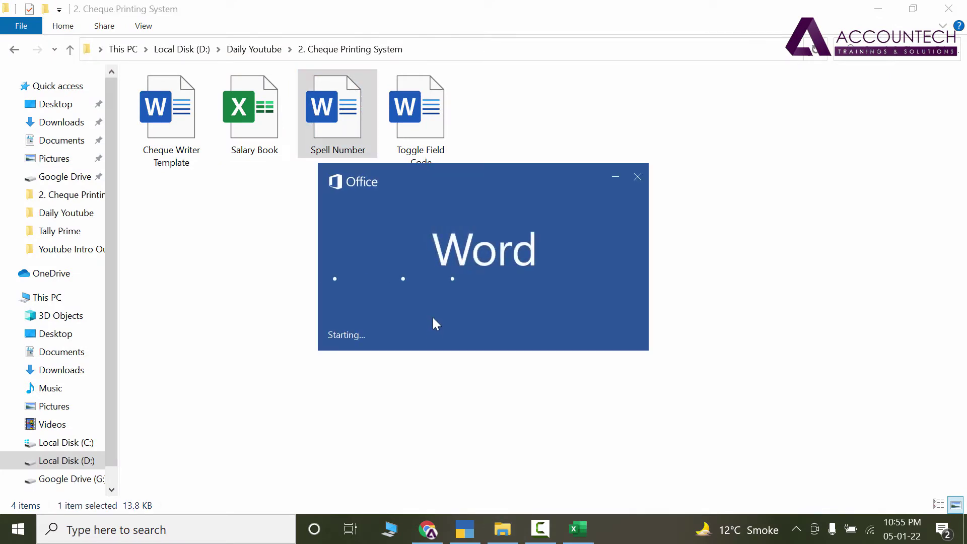
key(ctrl+a)
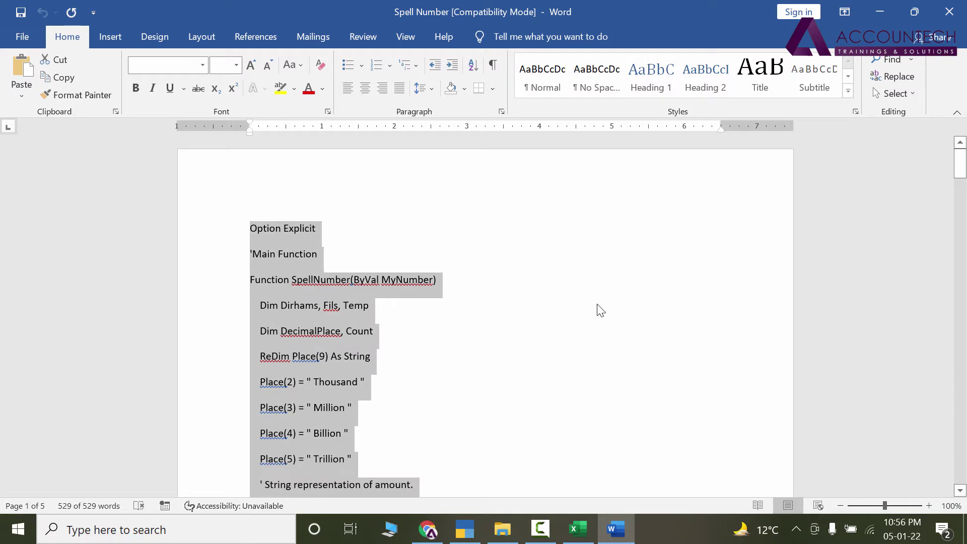
click(578, 529)
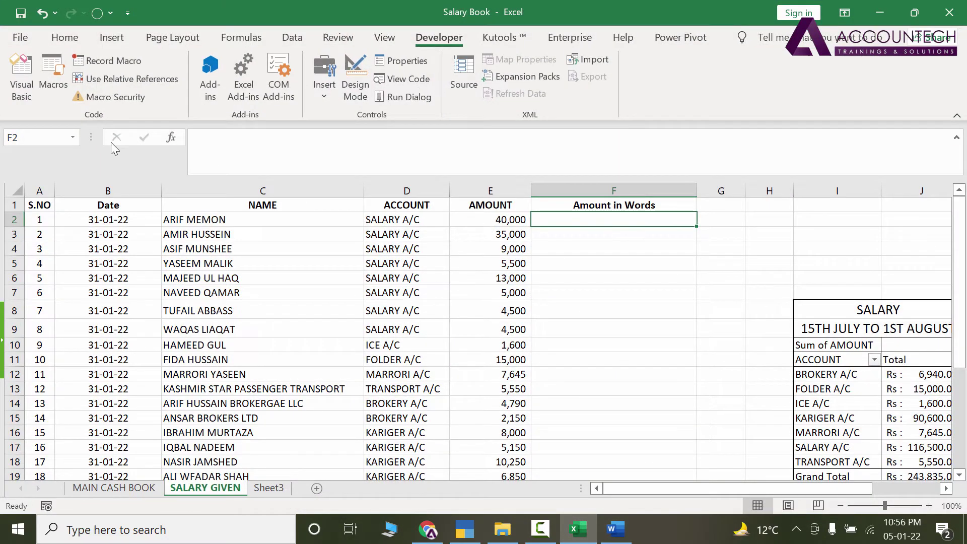
Insert Module1 in the Visual Basic editor and paste the SpellNumber code into it.
click(16, 96)
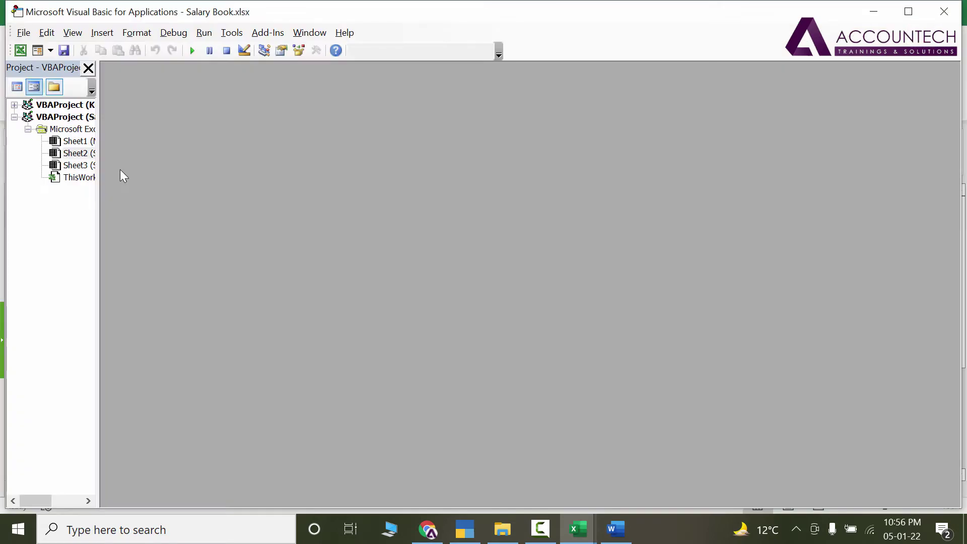
click(110, 35)
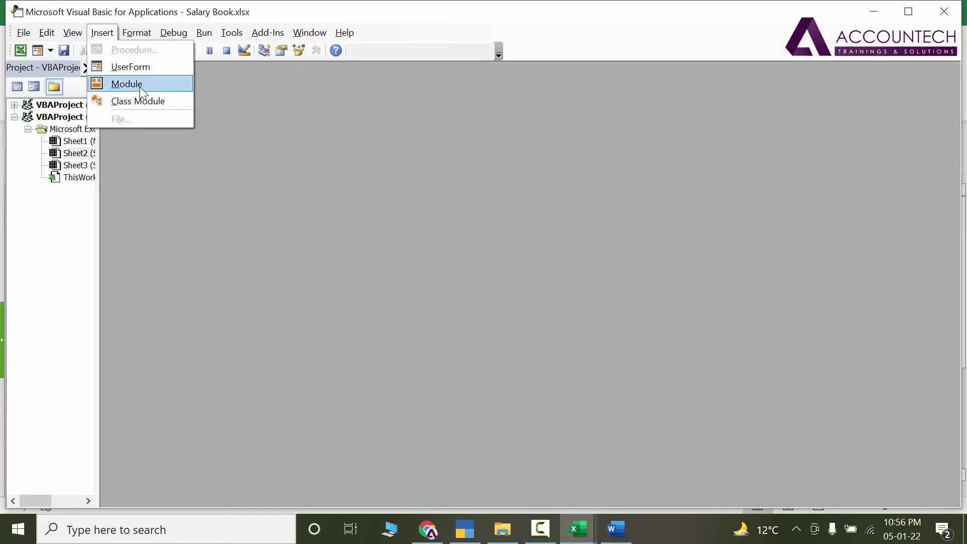
click(142, 92)
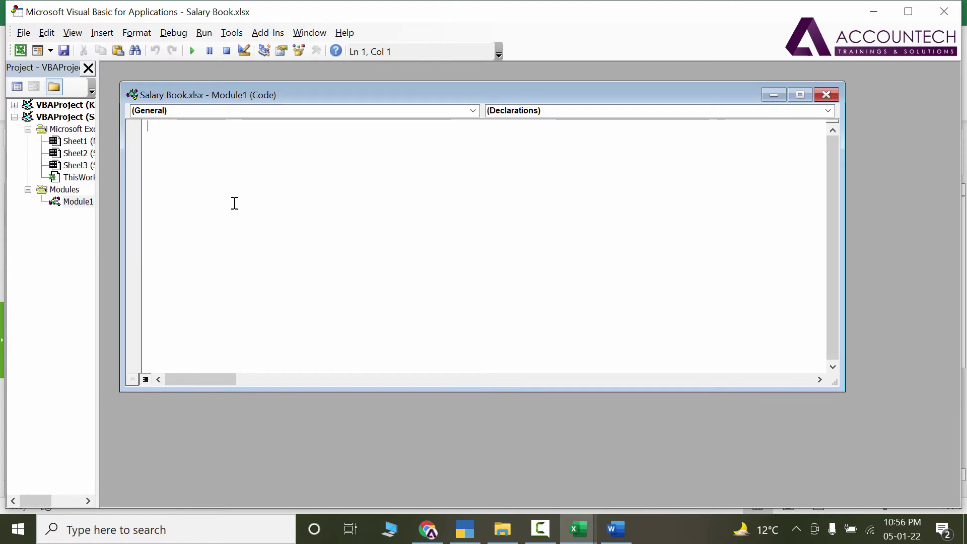
key(ctrl+v)
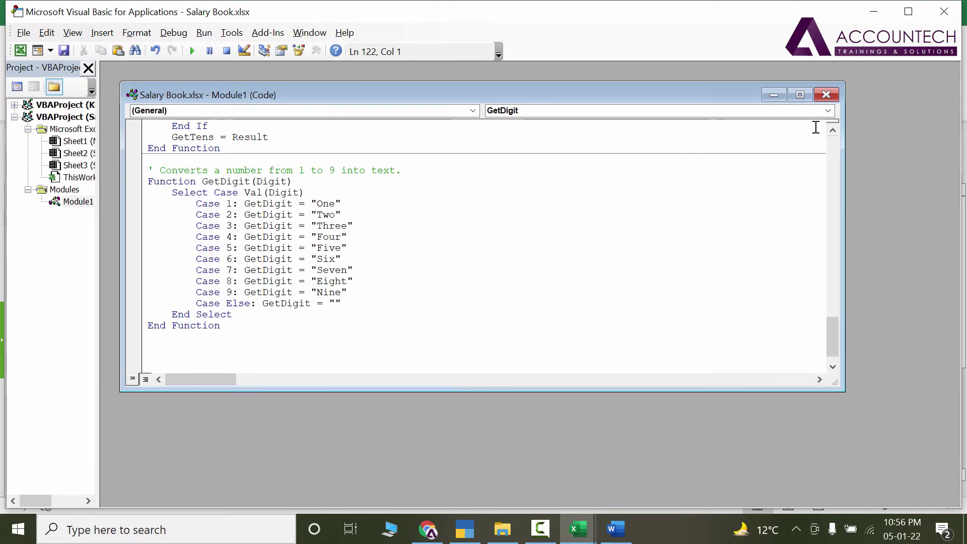
click(826, 95)
click(944, 11)
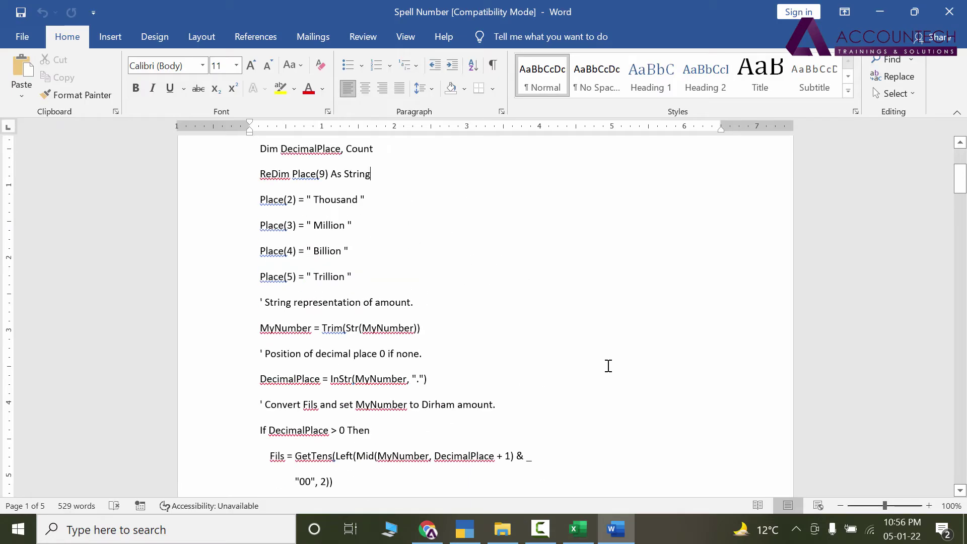
scroll(609, 366, up, 3)
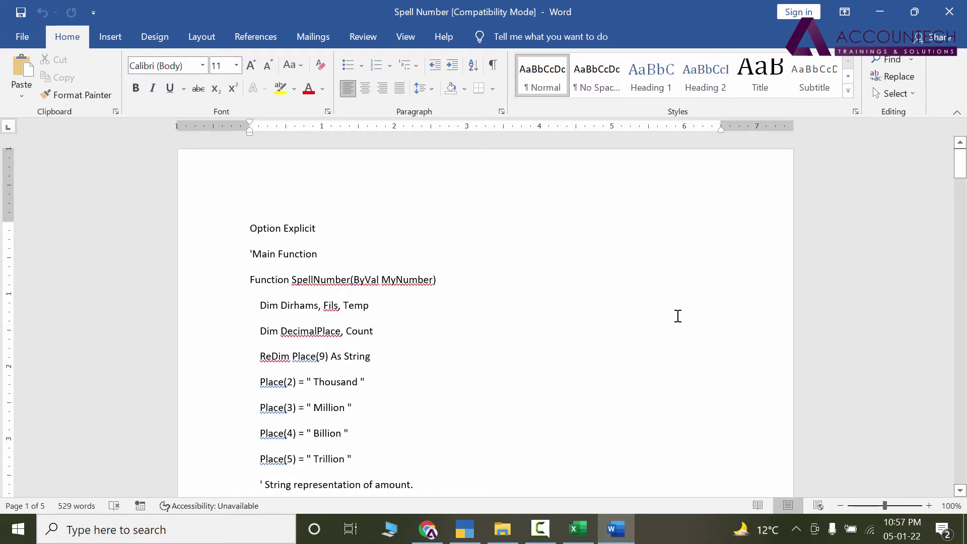
Bring back the Google results for 'convert amount in words excel' in Chrome.
click(430, 529)
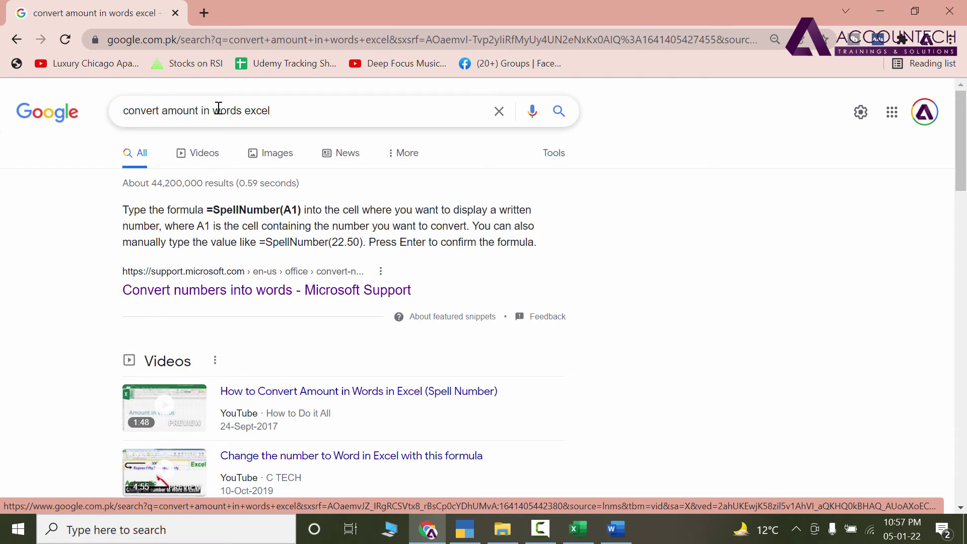
click(342, 110)
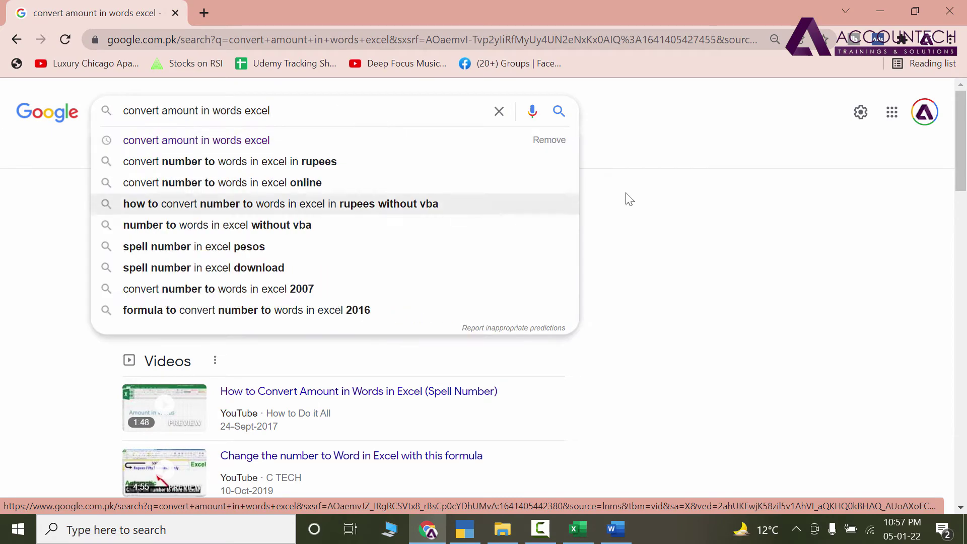
click(556, 256)
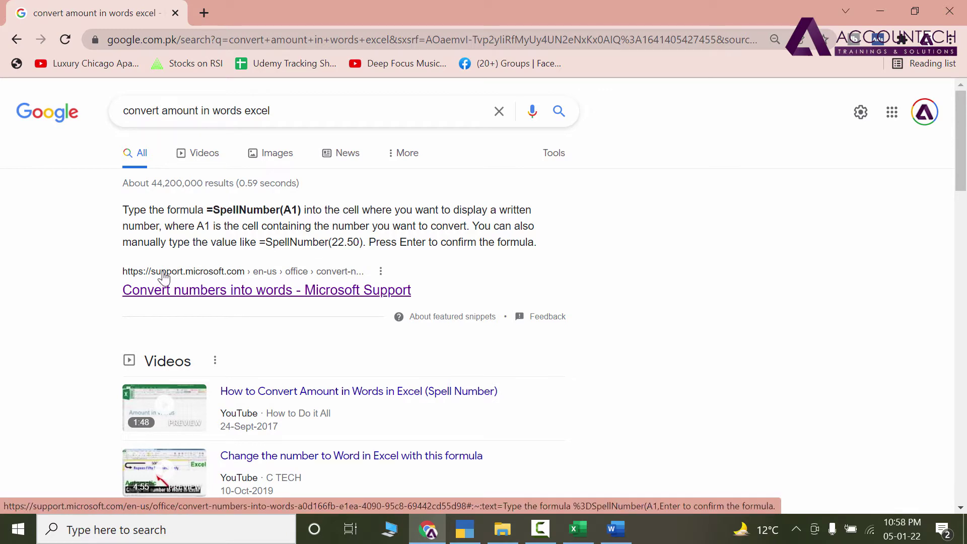
Open the Microsoft Support 'Convert numbers into words' article and scroll to its code.
click(248, 302)
scroll(384, 289, down, 20)
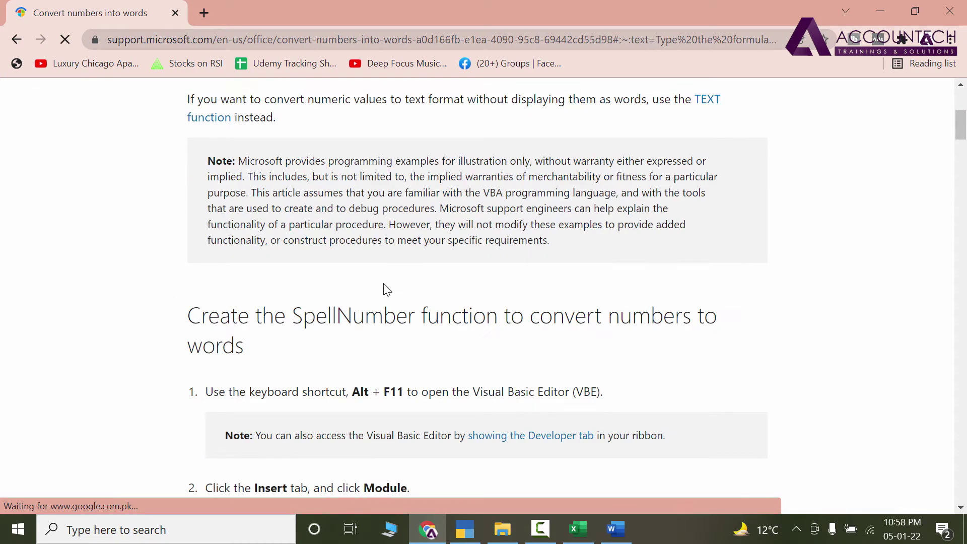
scroll(449, 276, down, 10)
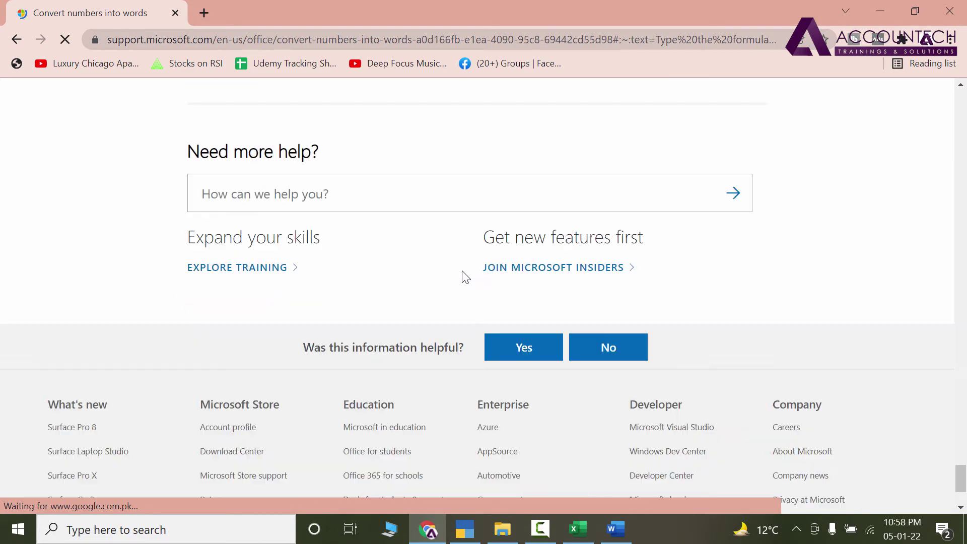
scroll(462, 290, up, 20)
scroll(465, 296, up, 20)
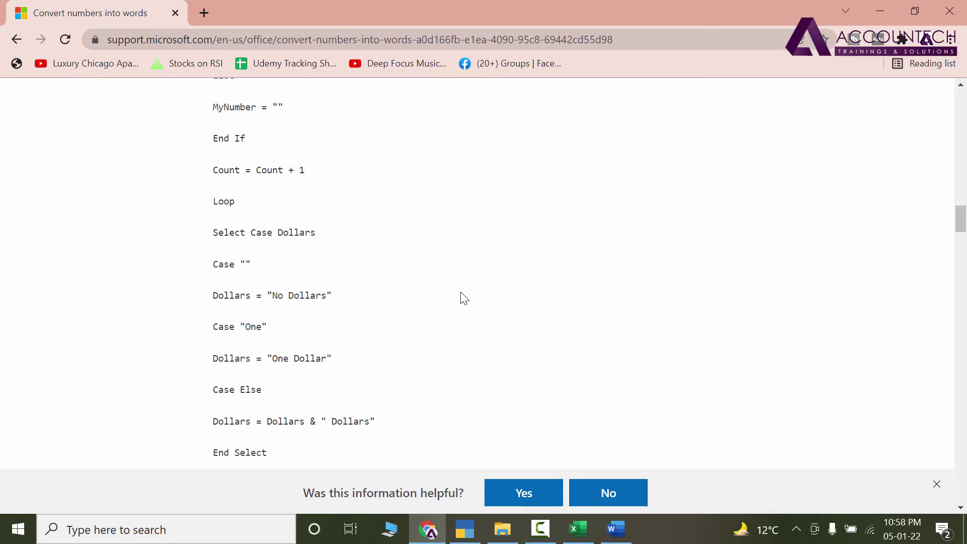
scroll(461, 302, down, 3)
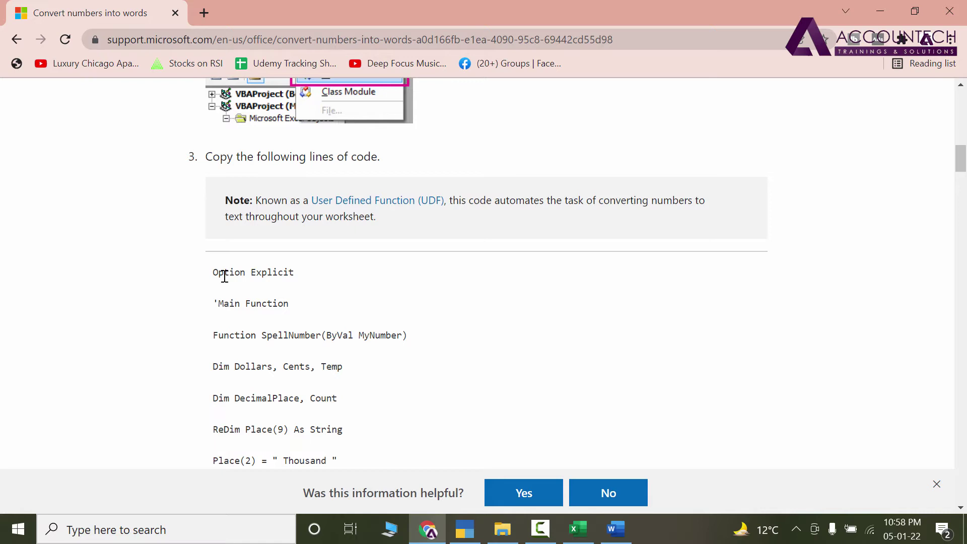
Select the entire SpellNumber code block, from Option Explicit to End Function.
drag(215, 271, 387, 438)
click(226, 300)
drag(215, 276, 615, 188)
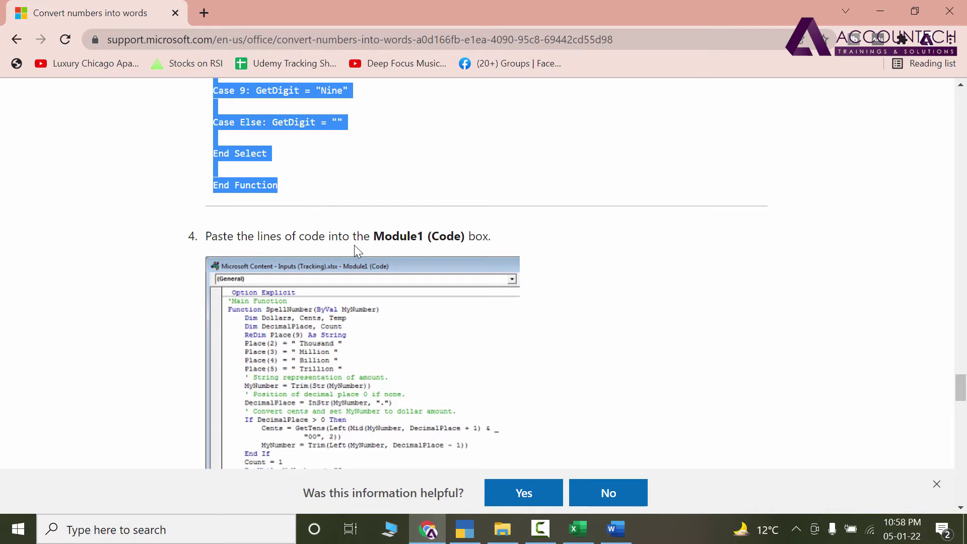
click(579, 534)
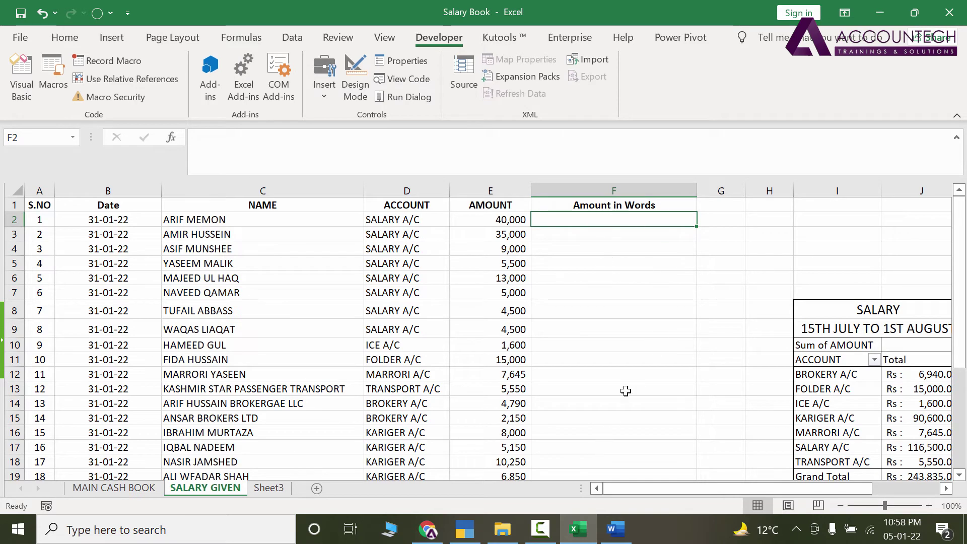
Enter =SpellNumber(E2) in F2 of Salary Book and widen column F to fit its words.
click(617, 535)
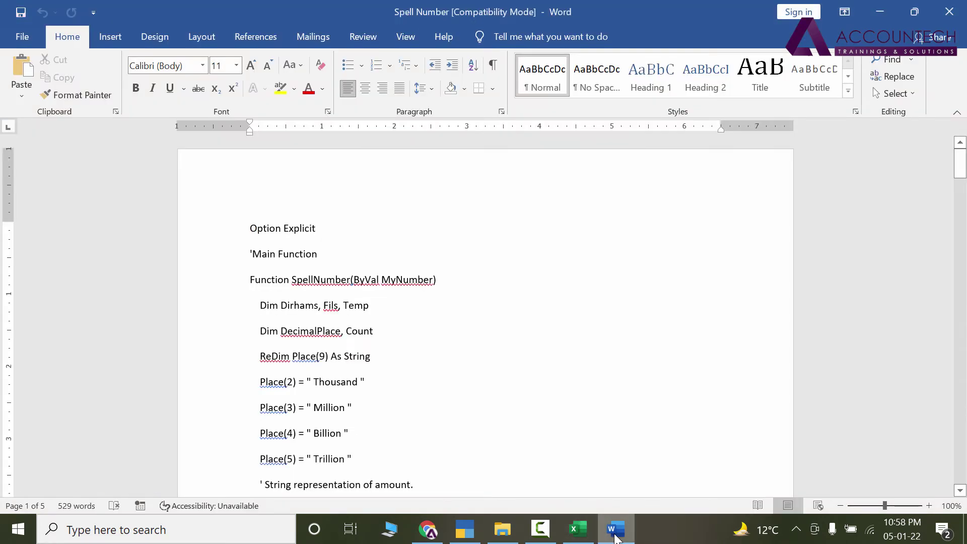
click(616, 535)
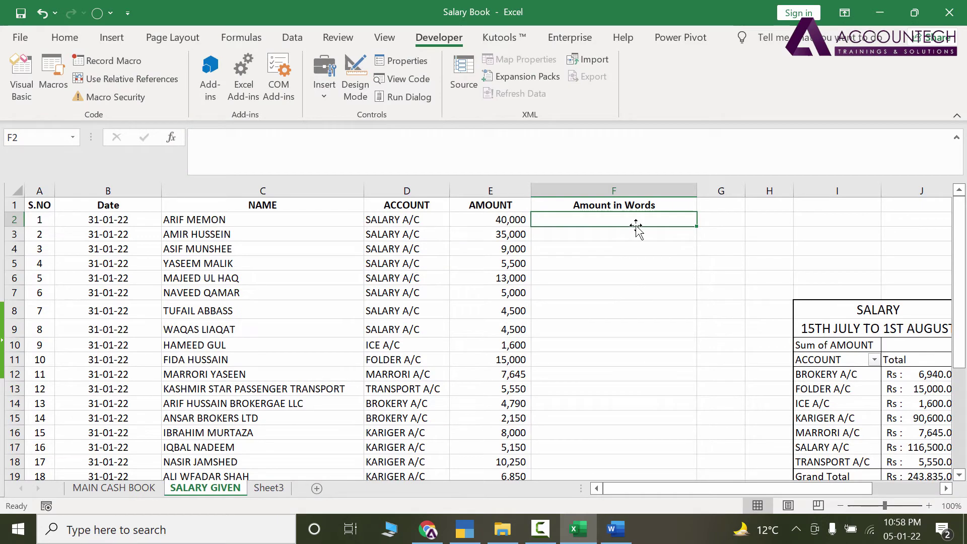
text(=)
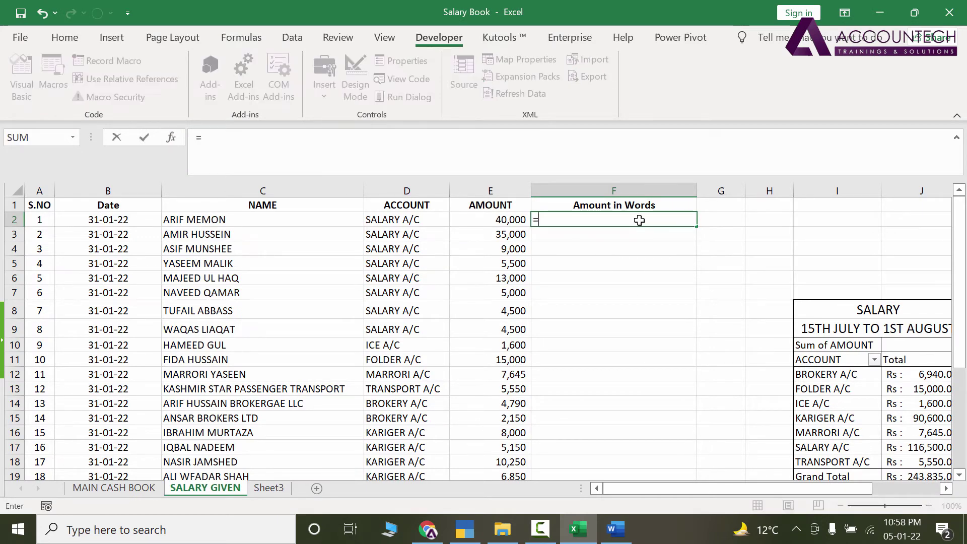
text(spe)
key(Tab)
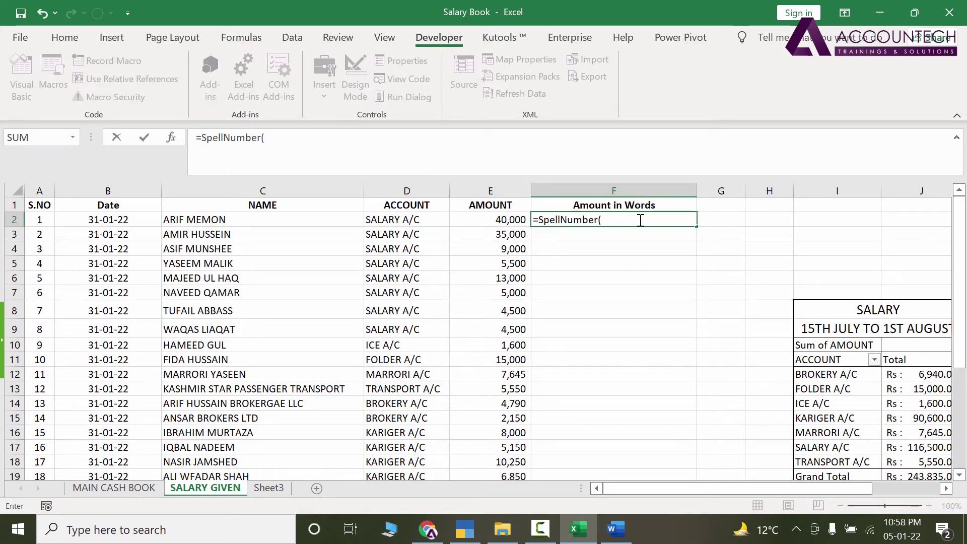
click(488, 221)
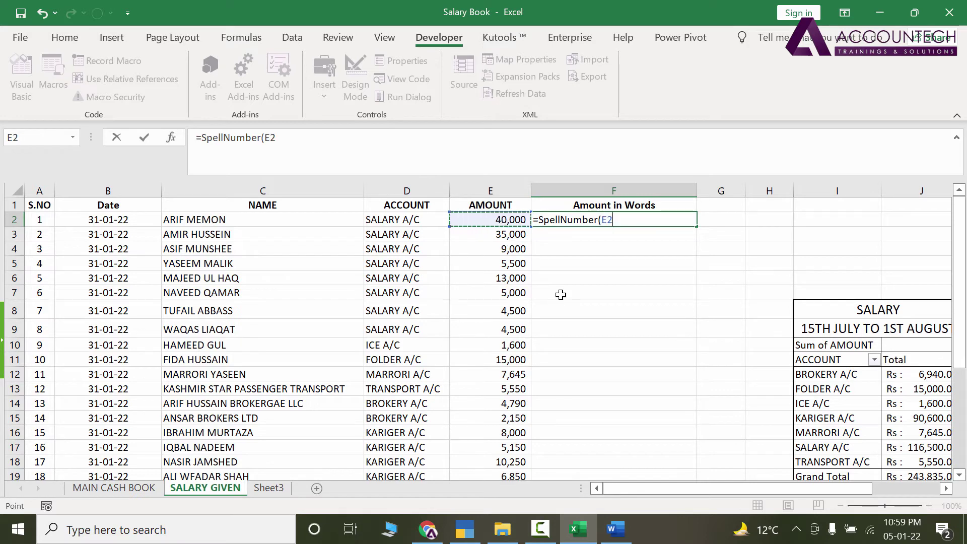
key(Return)
click(673, 221)
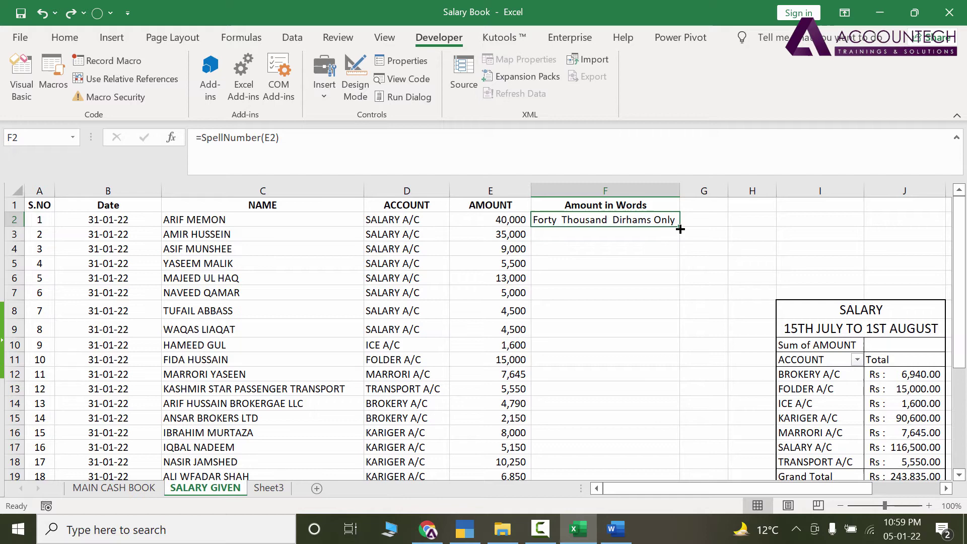
drag(680, 190, 747, 190)
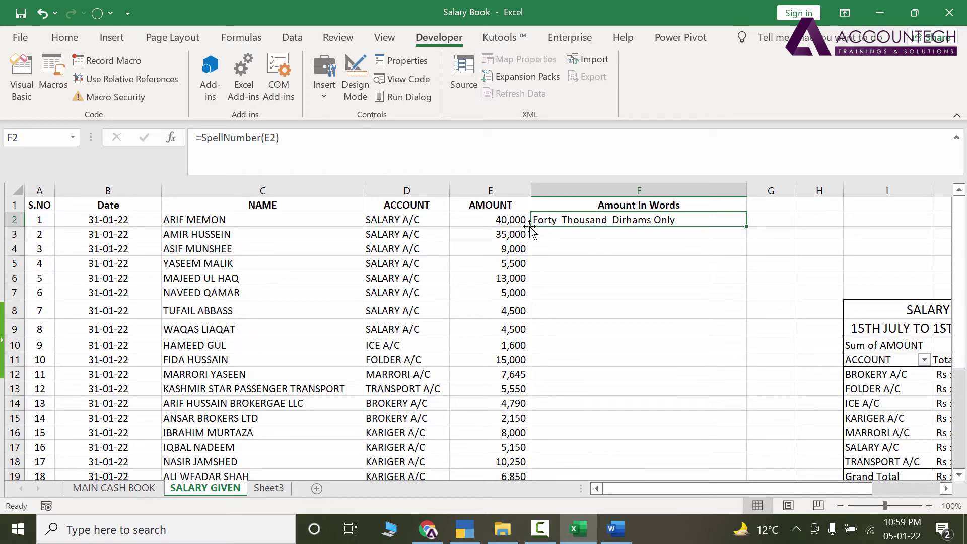
Fill F2's SpellNumber formula down column F and spot-check the results in F3 and F7.
click(503, 224)
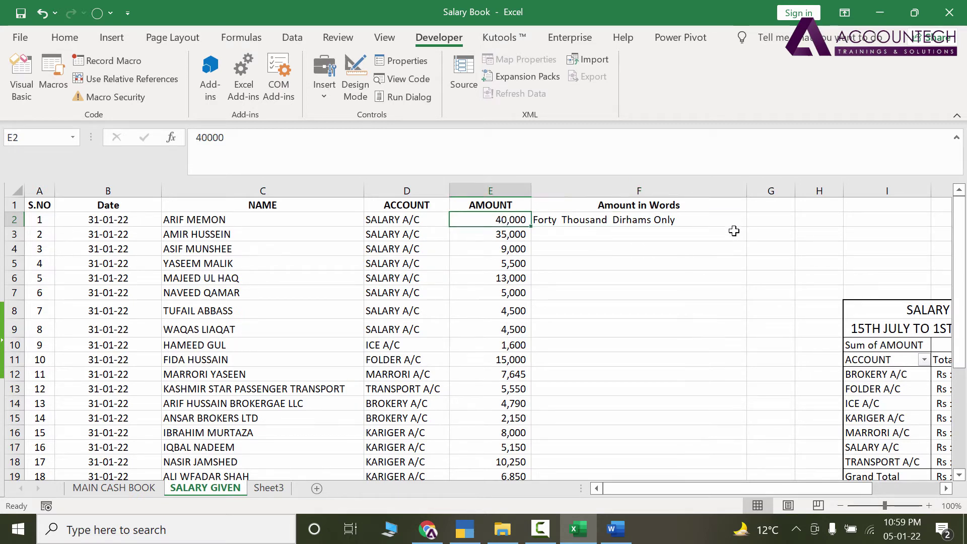
click(720, 223)
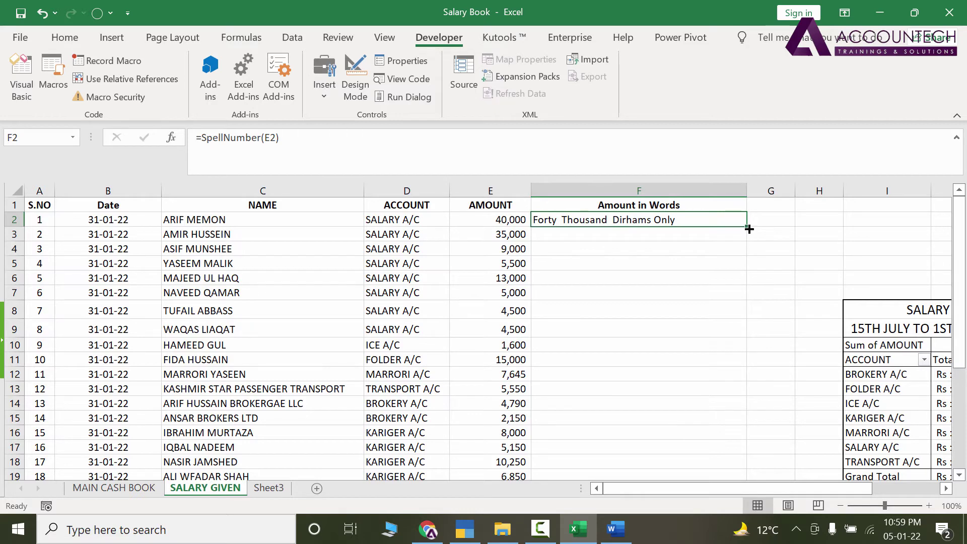
double_click(749, 229)
click(580, 293)
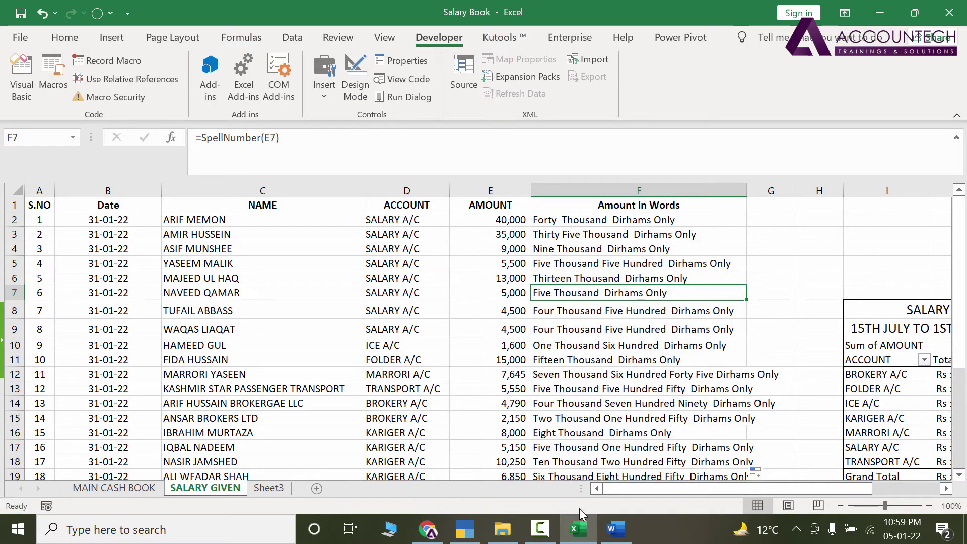
click(506, 236)
click(653, 235)
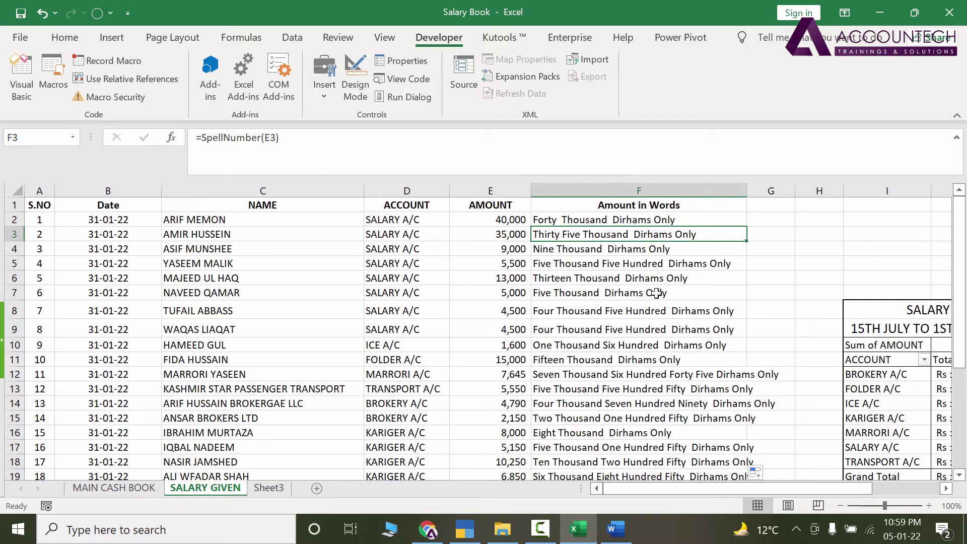
click(656, 292)
Test 3543.23 in E3, check F3's words, then undo back to 35,000.
click(497, 234)
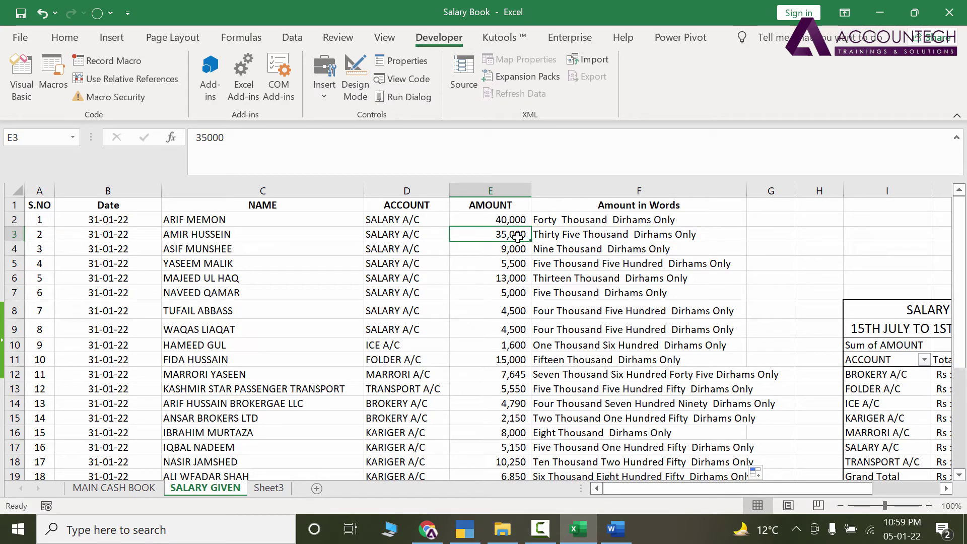
text(3)
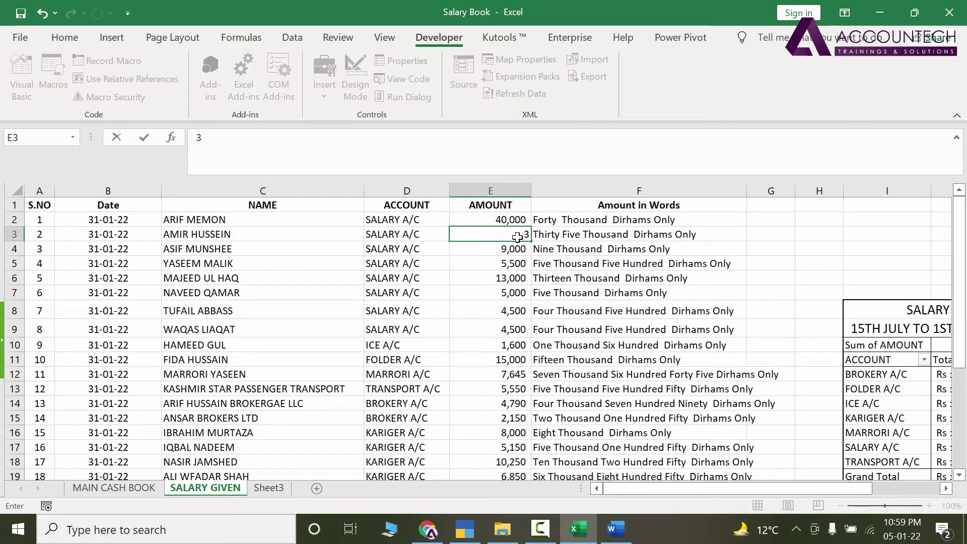
text(543.23)
key(Return)
click(597, 237)
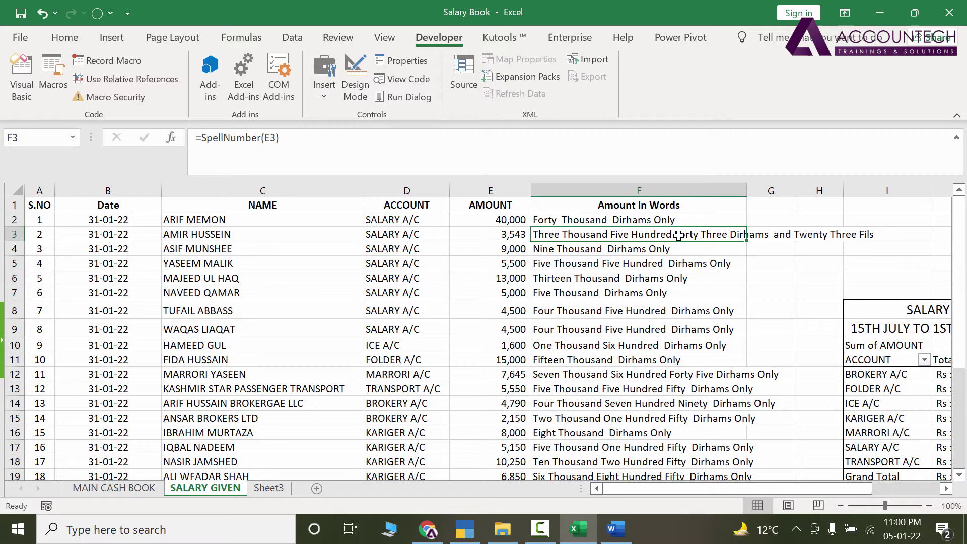
key(ctrl+z)
click(662, 237)
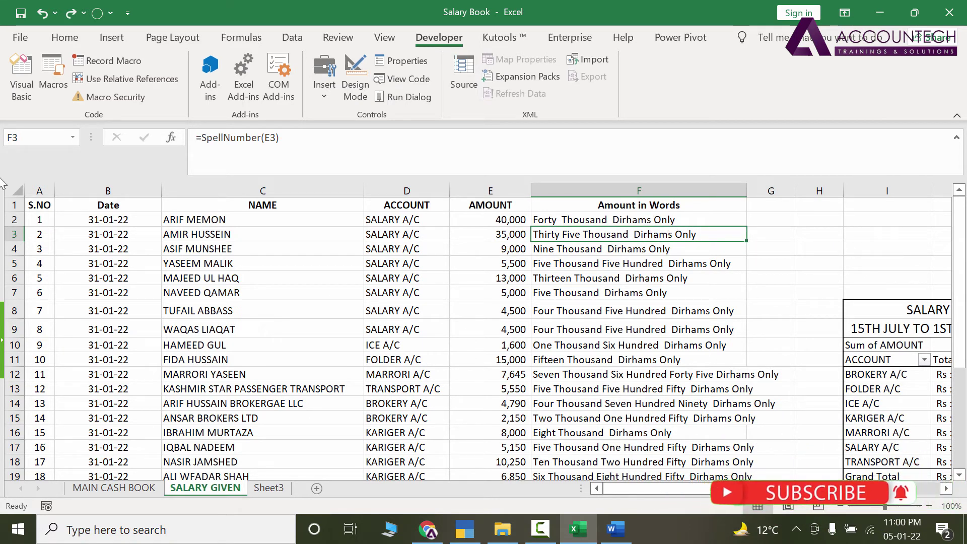
Open Module1 in a maximized VBA code window, scrolled up to Option Explicit.
click(12, 79)
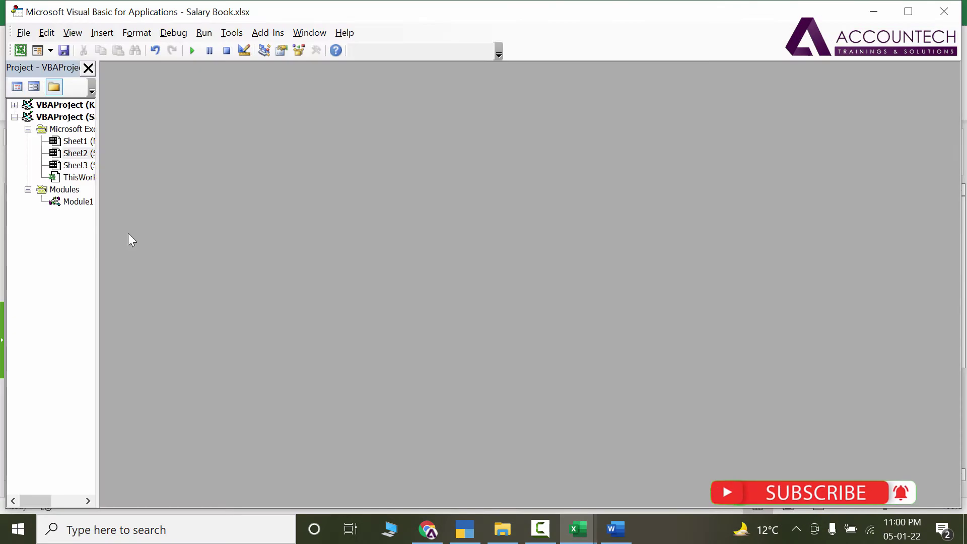
double_click(76, 205)
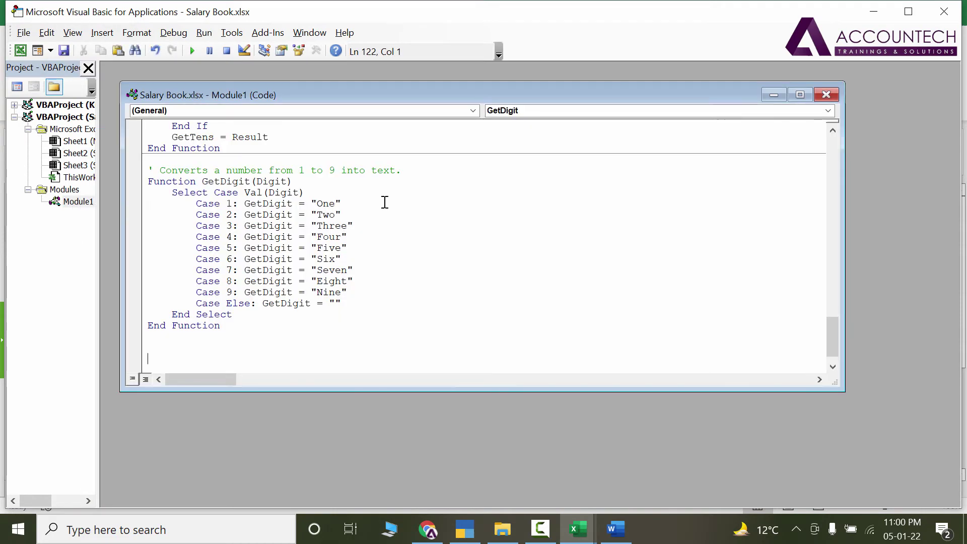
click(800, 95)
click(380, 259)
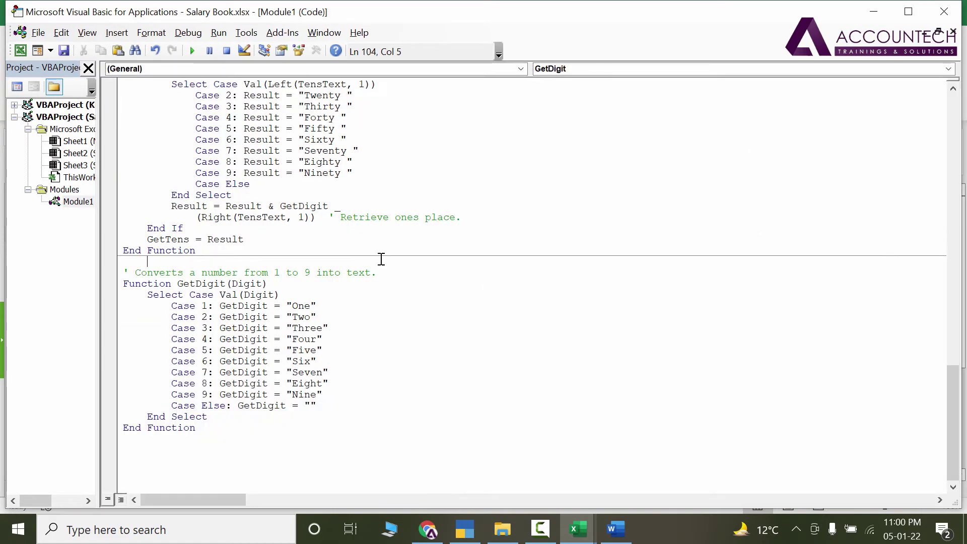
scroll(519, 283, up, 4)
scroll(519, 283, up, 4)
drag(953, 338, 950, 146)
click(338, 160)
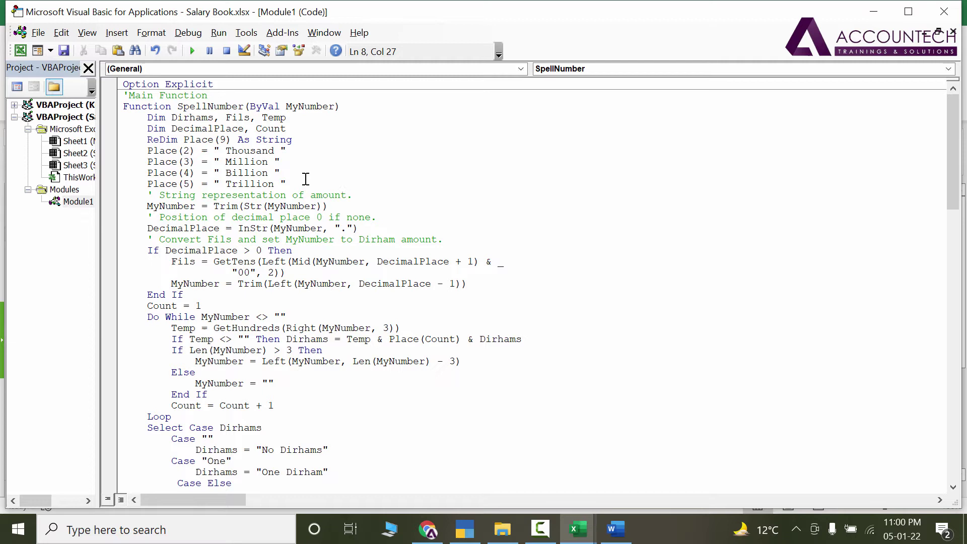
Replace all Dirhams with Dollars in the current module.
key(ctrl+f)
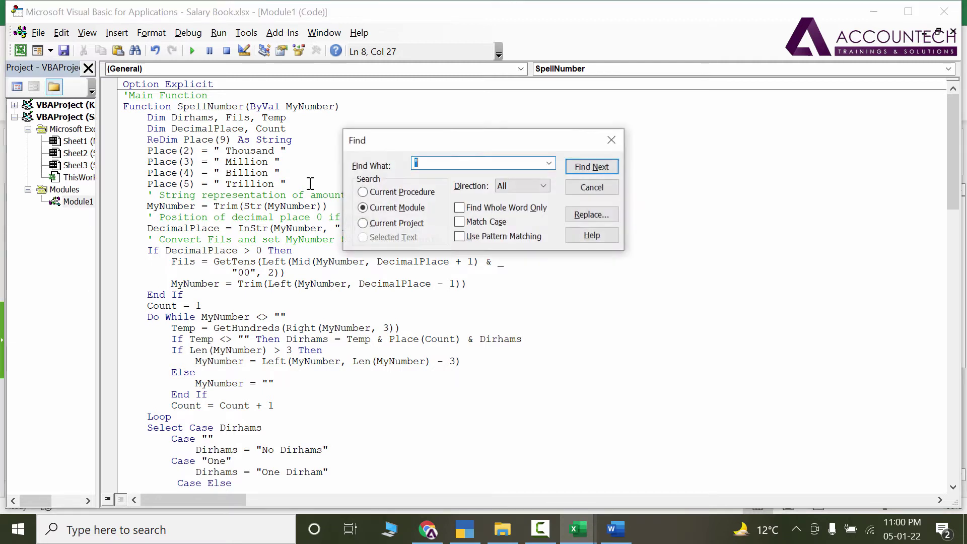
click(606, 220)
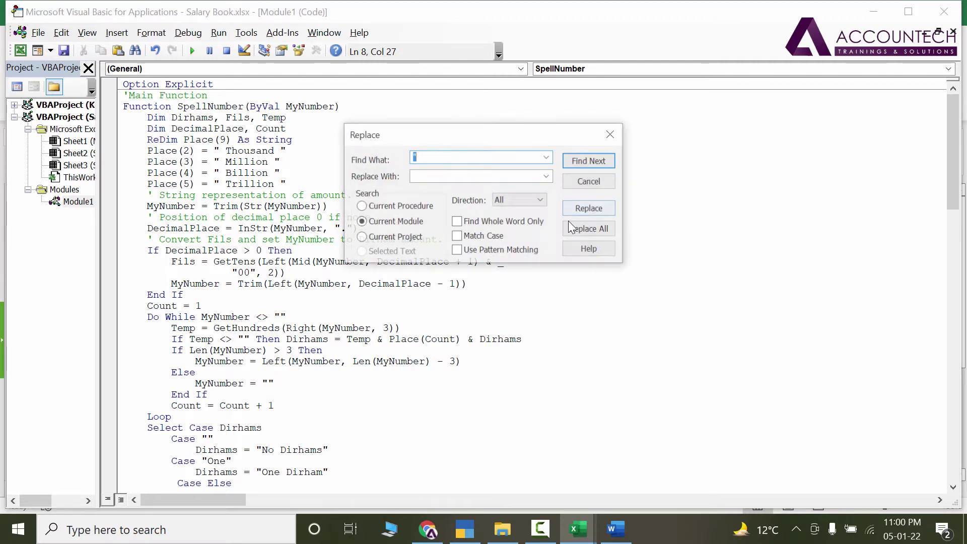
click(431, 157)
key(BackSpace)
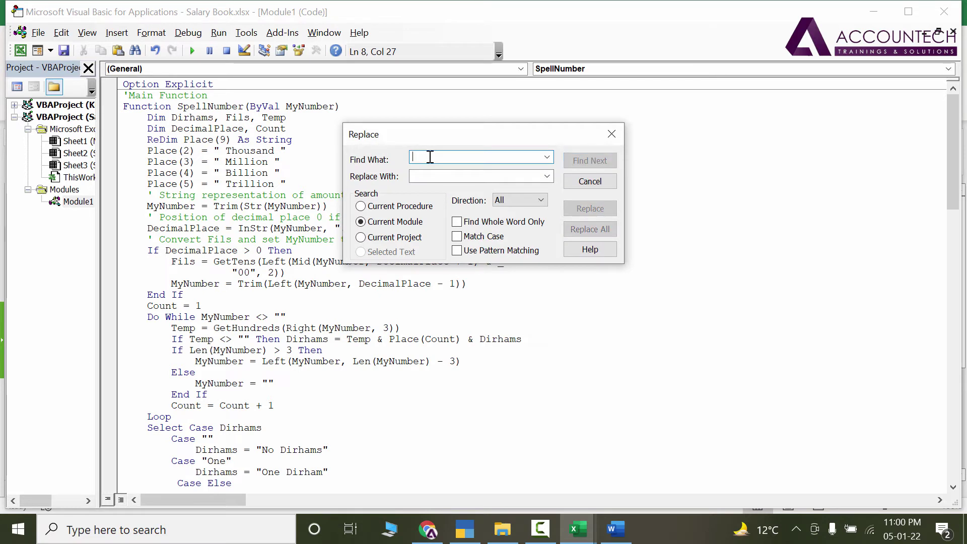
text(Dirhams)
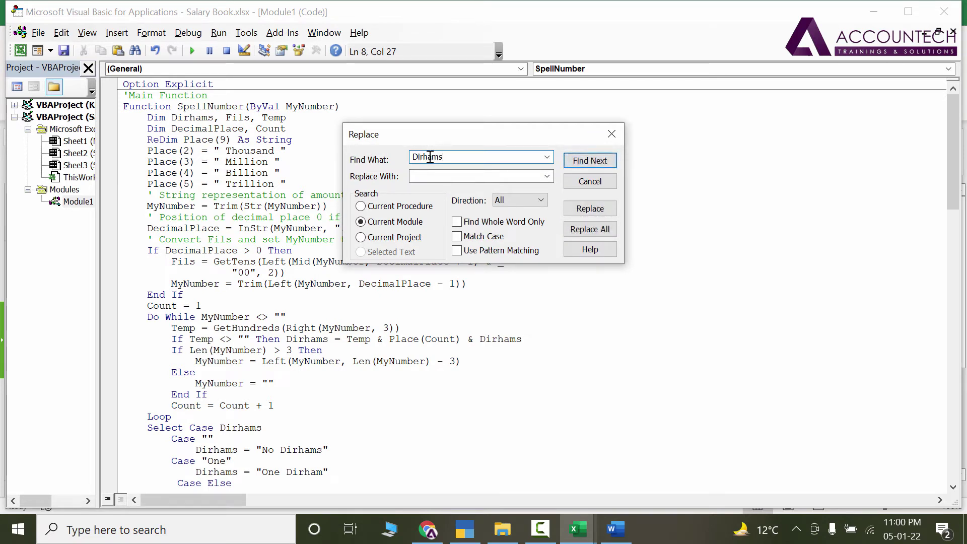
click(431, 176)
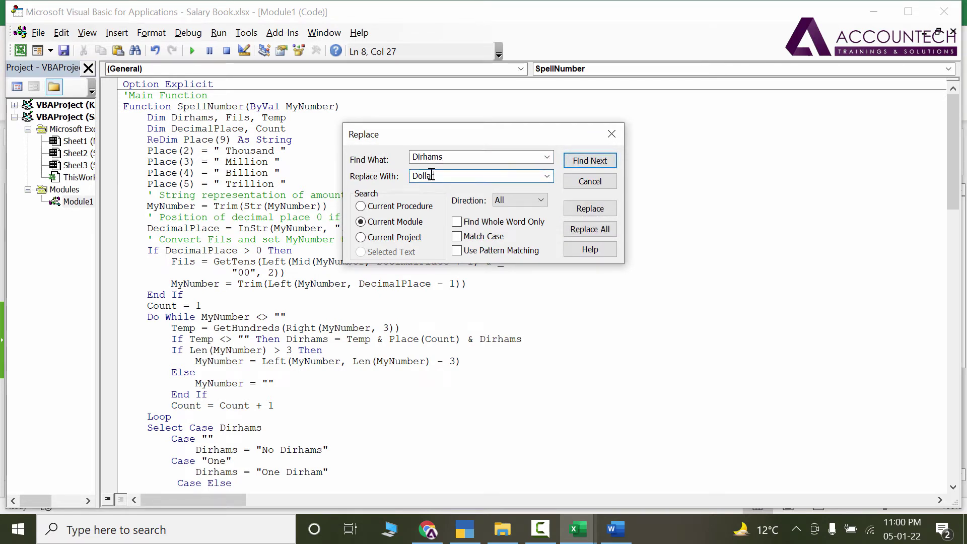
click(585, 229)
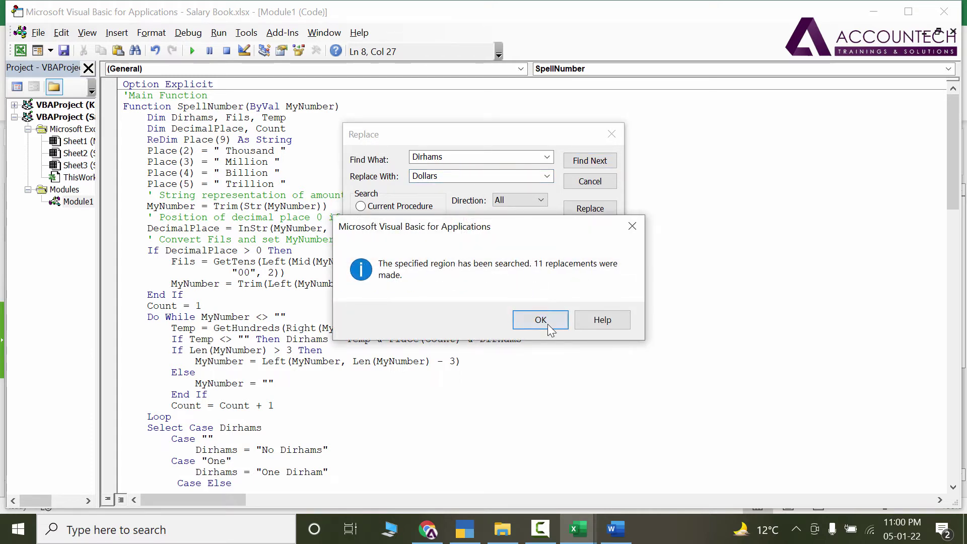
click(548, 324)
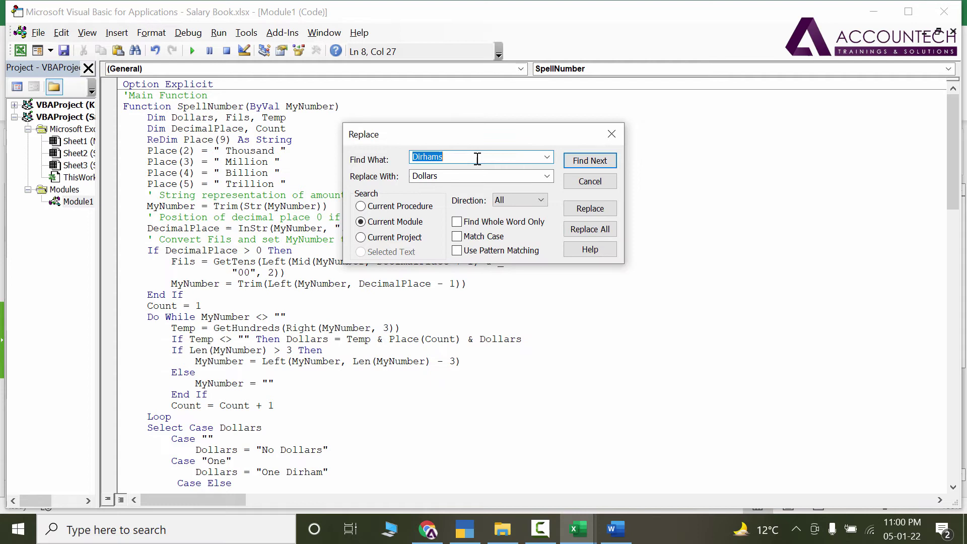
Replace every remaining Dirham with Dollar.
click(477, 159)
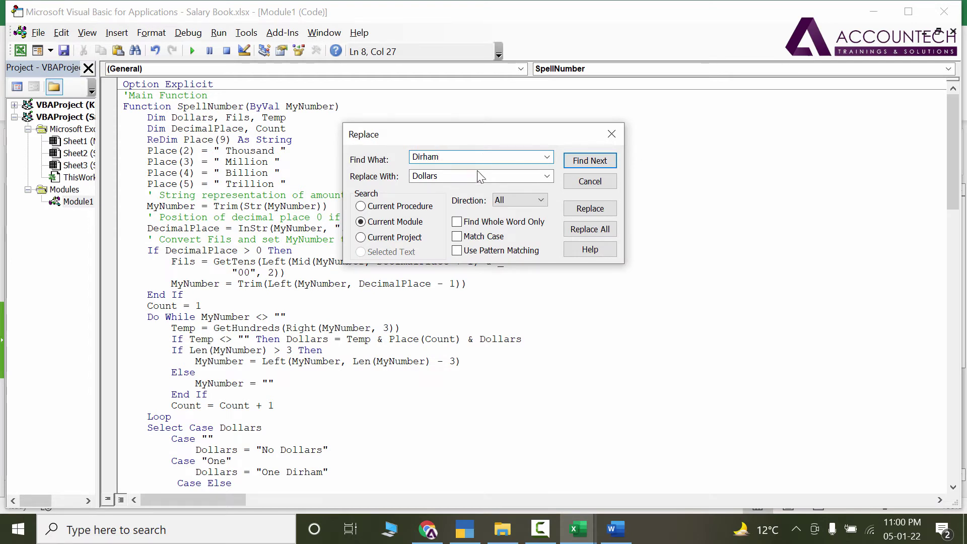
double_click(479, 176)
click(479, 177)
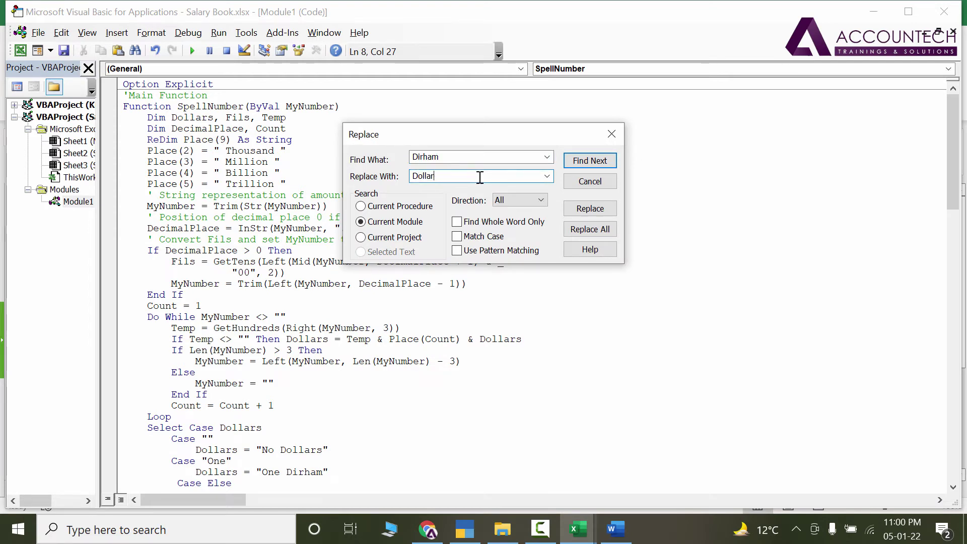
click(588, 231)
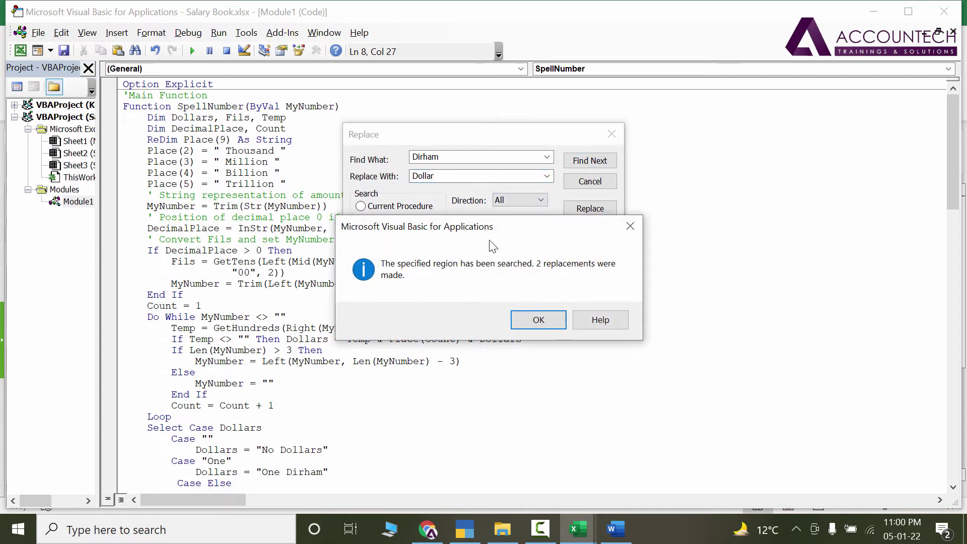
click(538, 320)
Replace all Fils with Cents in the module.
double_click(464, 157)
text(Fils)
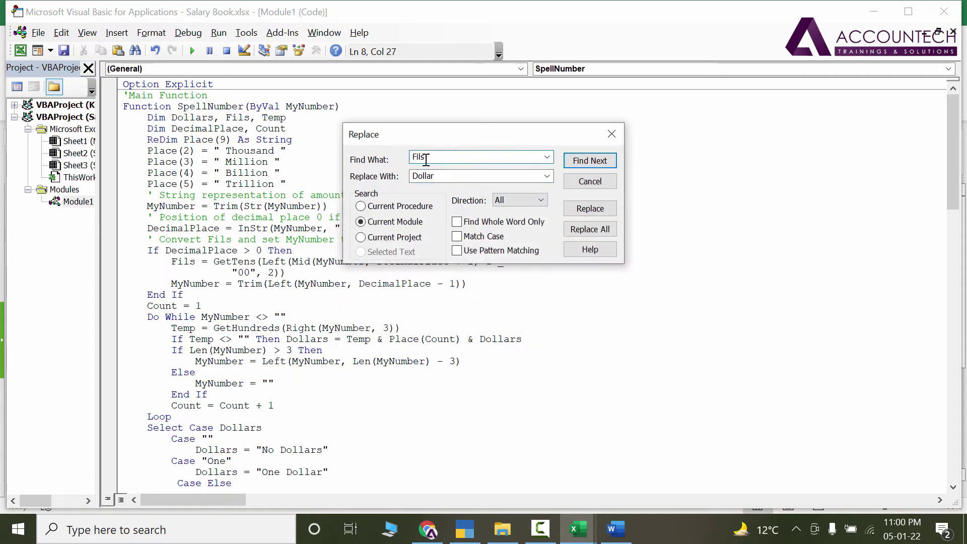
key(shift+Home)
key(End)
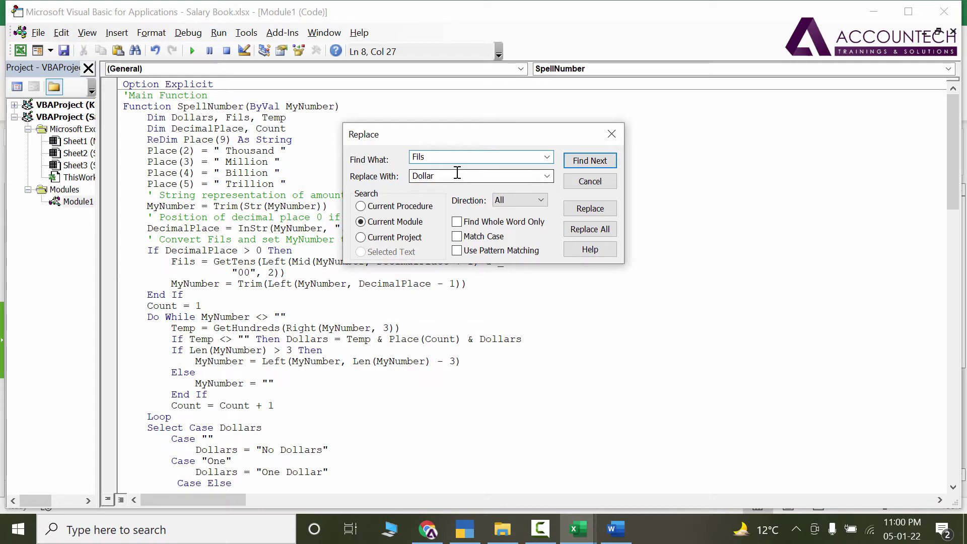
drag(437, 176, 391, 190)
text(C)
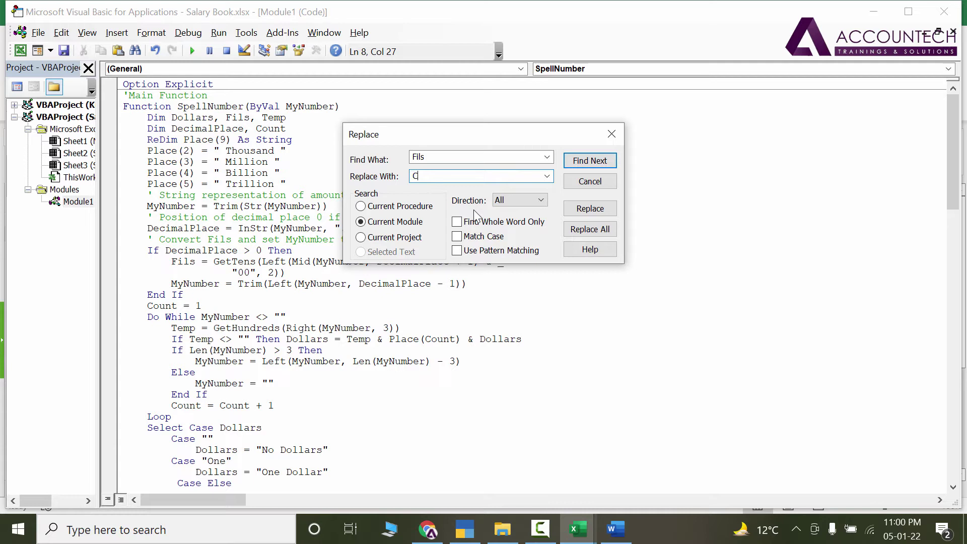
text(ents)
click(607, 229)
click(524, 317)
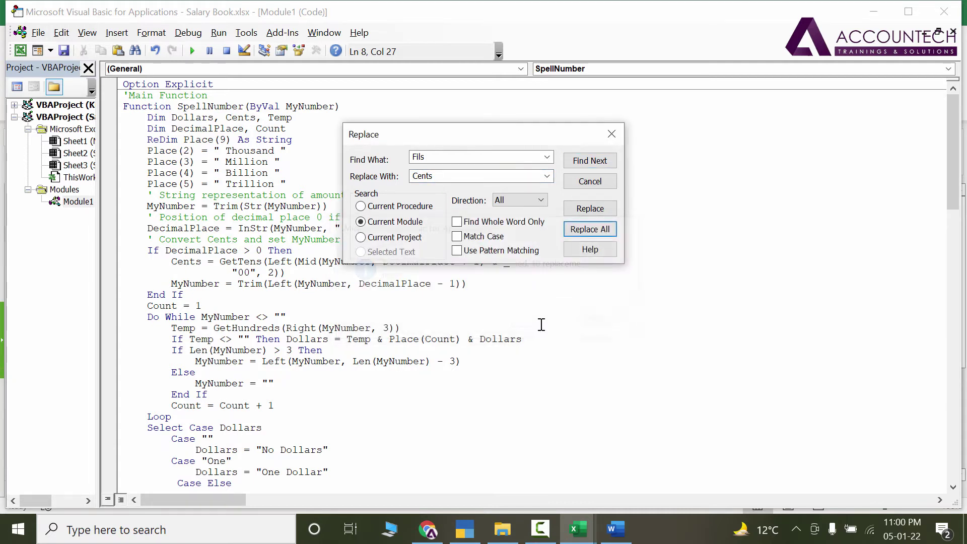
Replace the remaining Fil with Cent and close the Replace dialog.
click(458, 157)
click(458, 158)
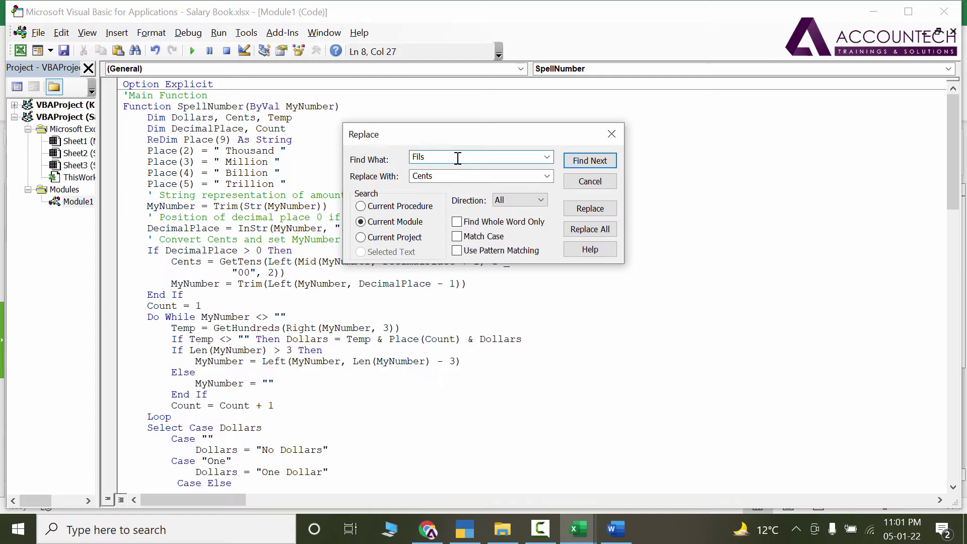
click(468, 175)
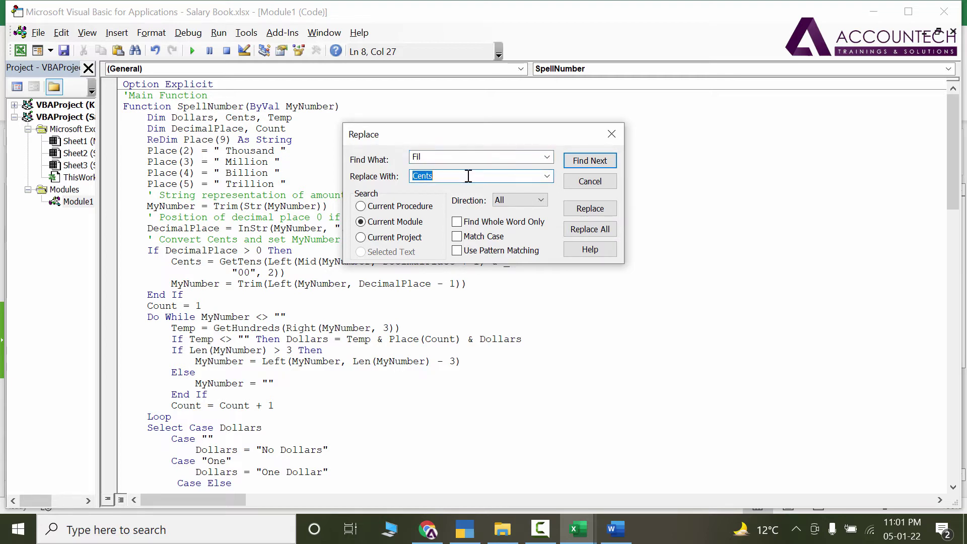
click(468, 176)
click(576, 229)
key(Return)
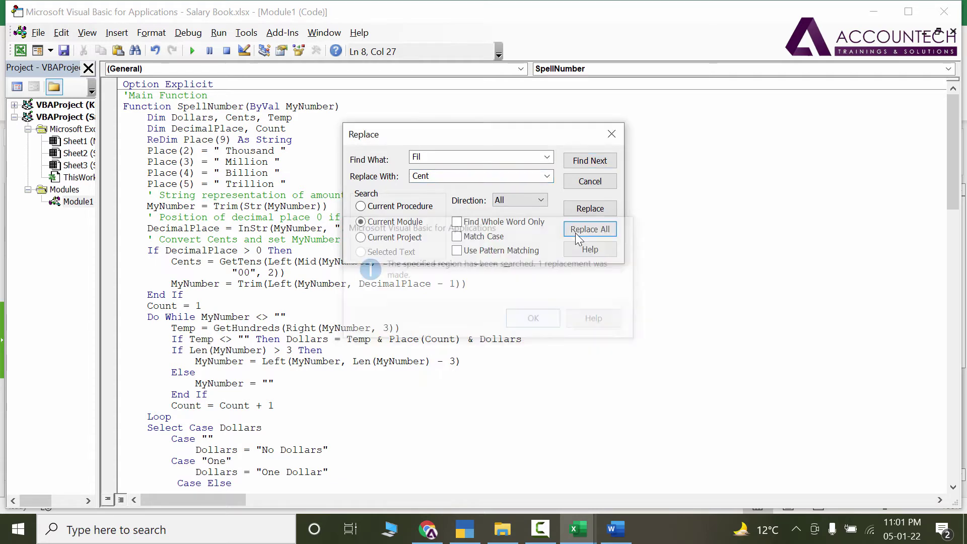
click(611, 136)
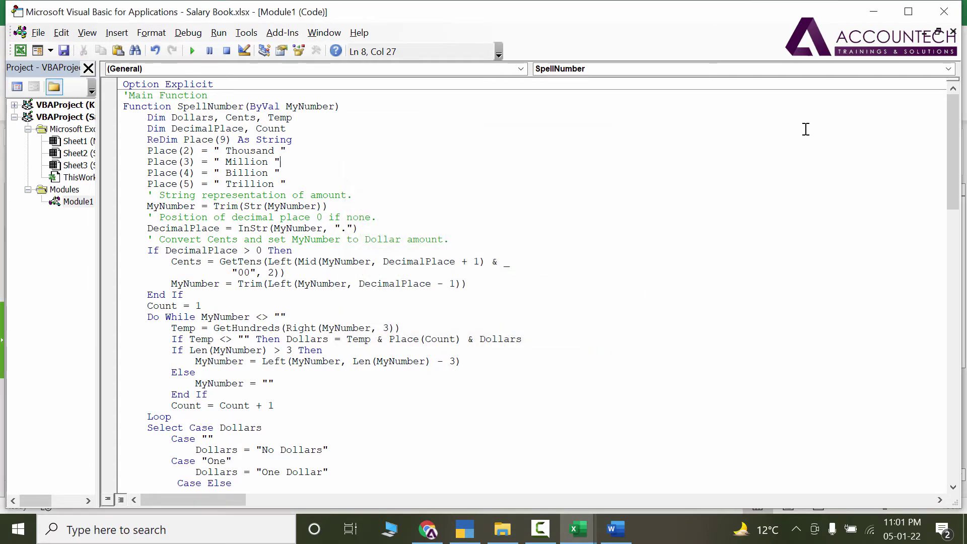
Close the VBA editor and refill F2's SpellNumber formula down column F to show Dollars.
click(944, 11)
click(669, 222)
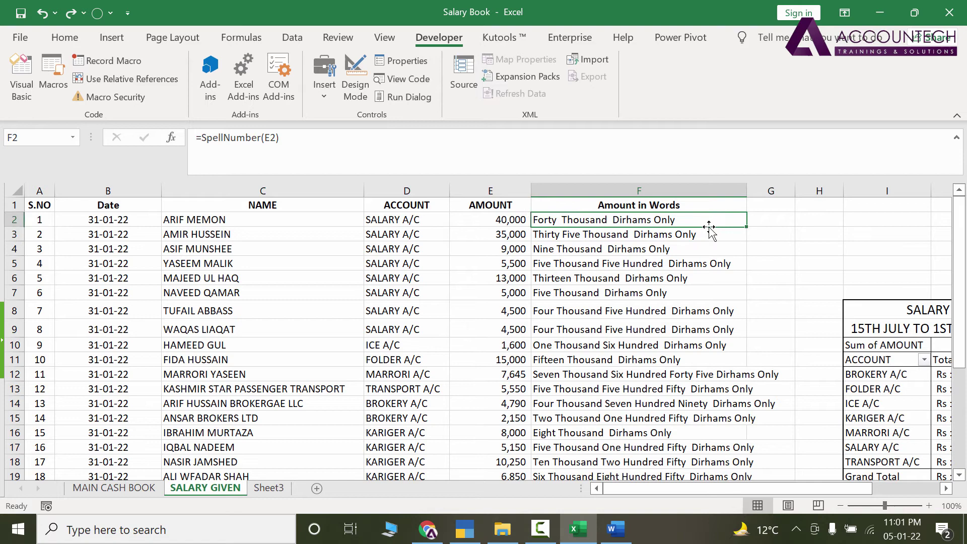
double_click(747, 228)
click(715, 277)
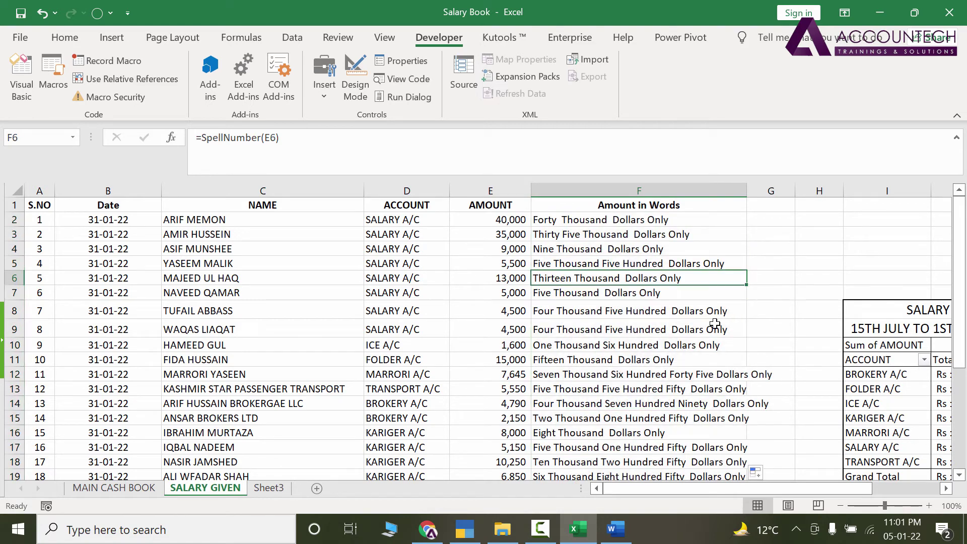
click(543, 222)
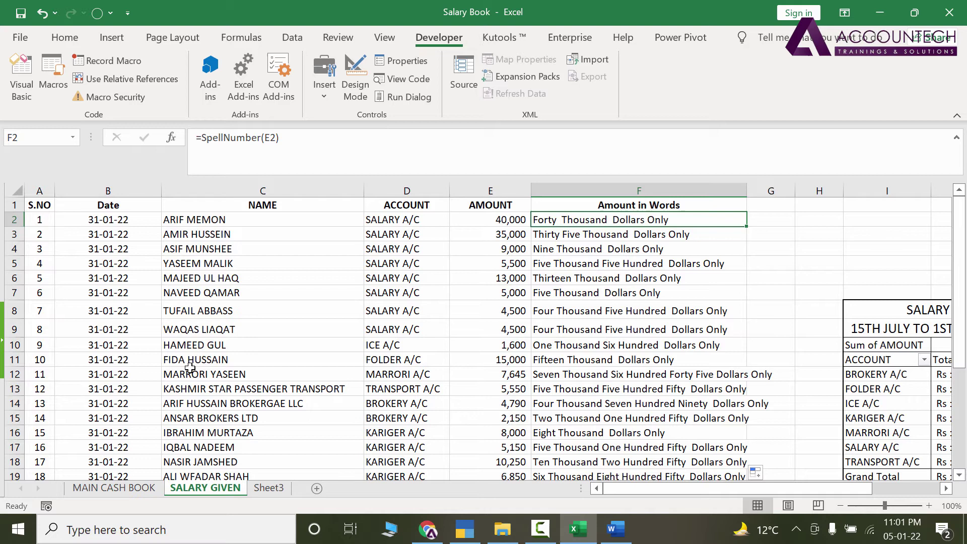
Save Salary Book to This PC as an Excel Macro-Enabled Workbook, accepting the personal information warning.
click(19, 39)
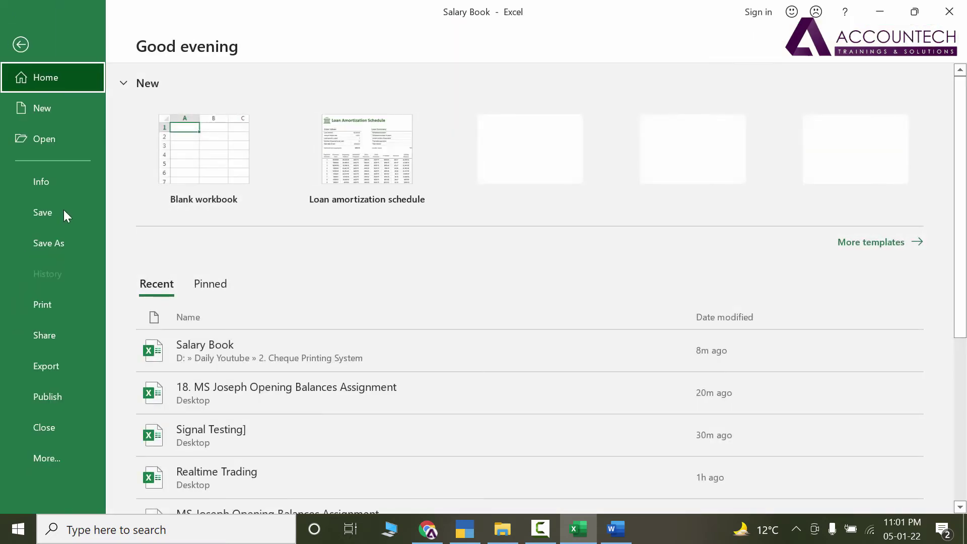
click(75, 244)
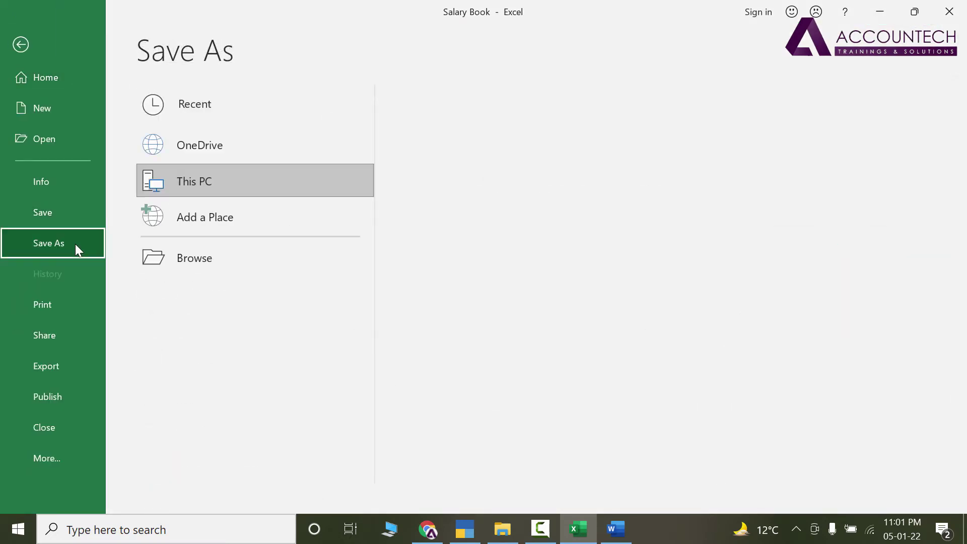
double_click(236, 188)
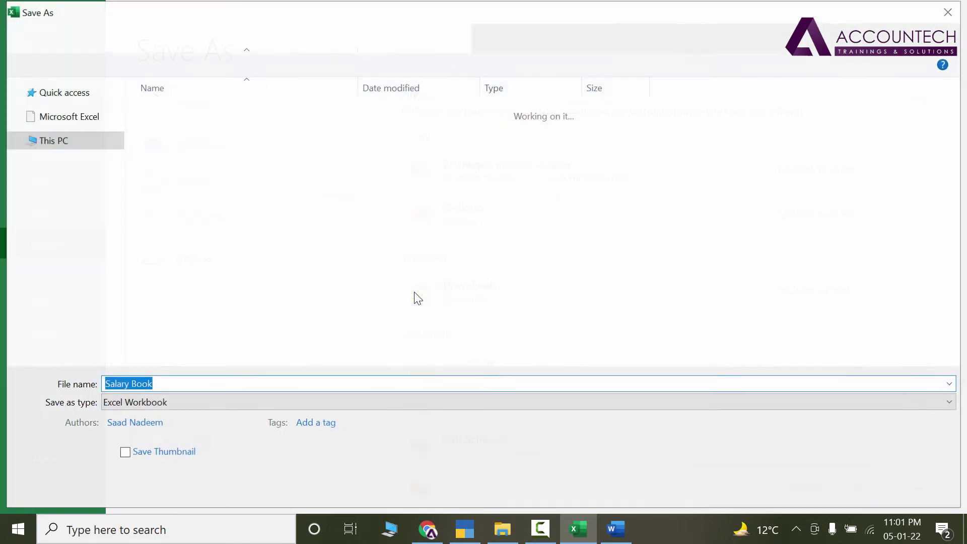
click(242, 384)
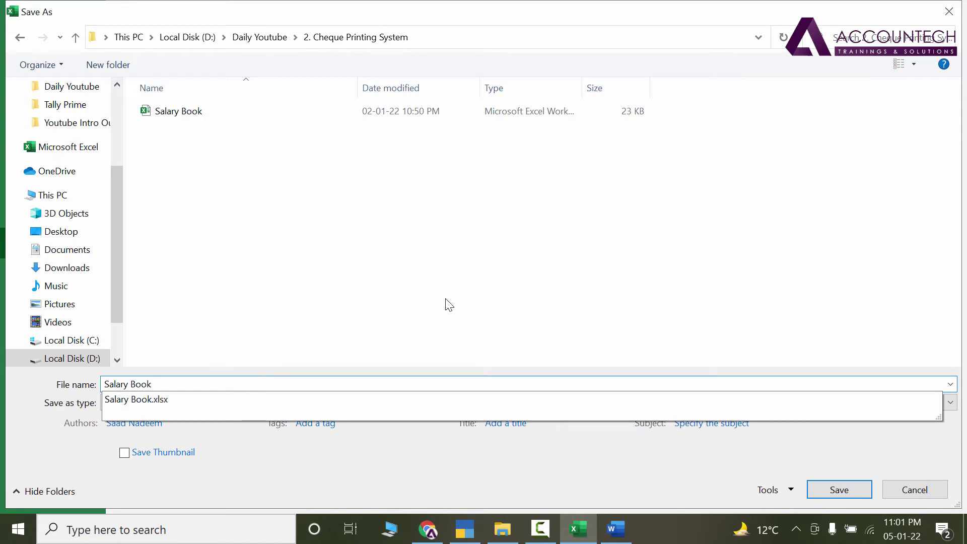
click(445, 403)
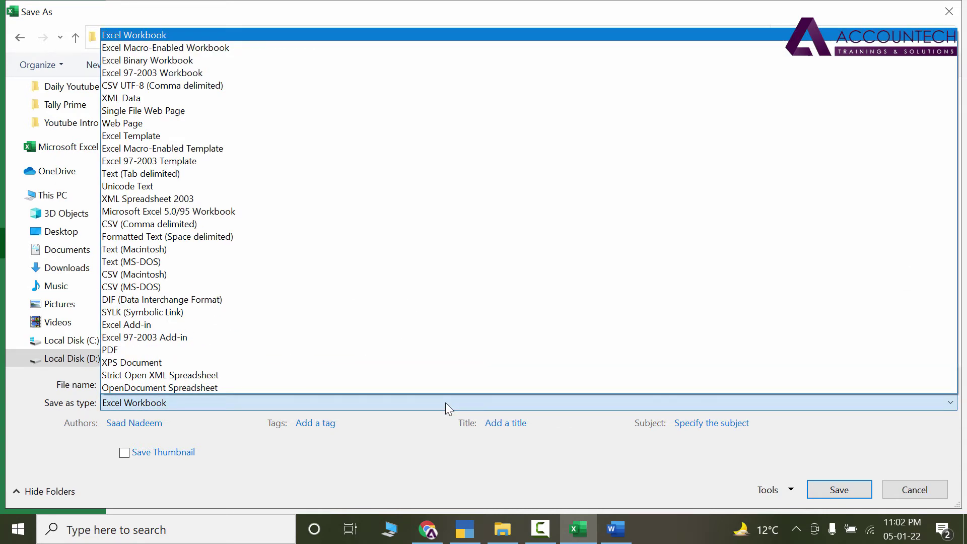
click(252, 49)
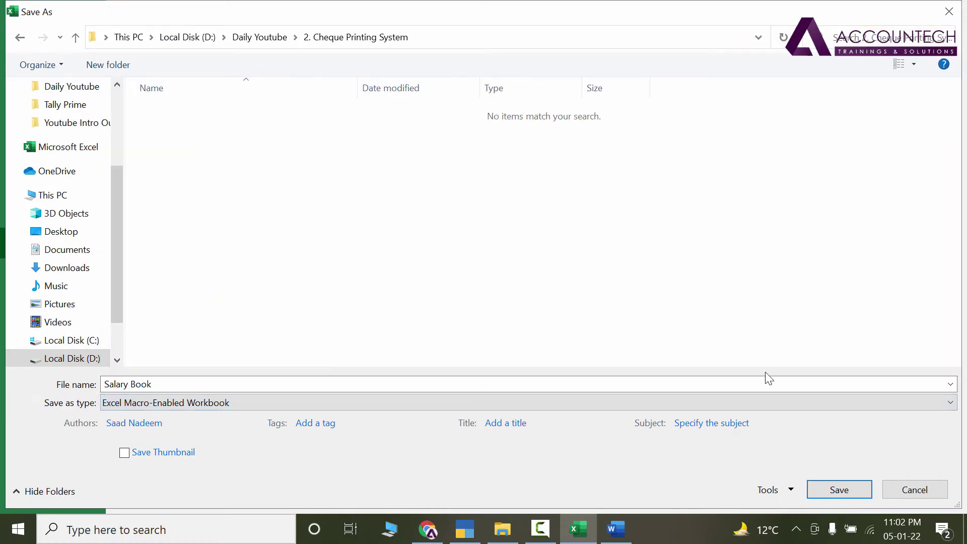
click(835, 492)
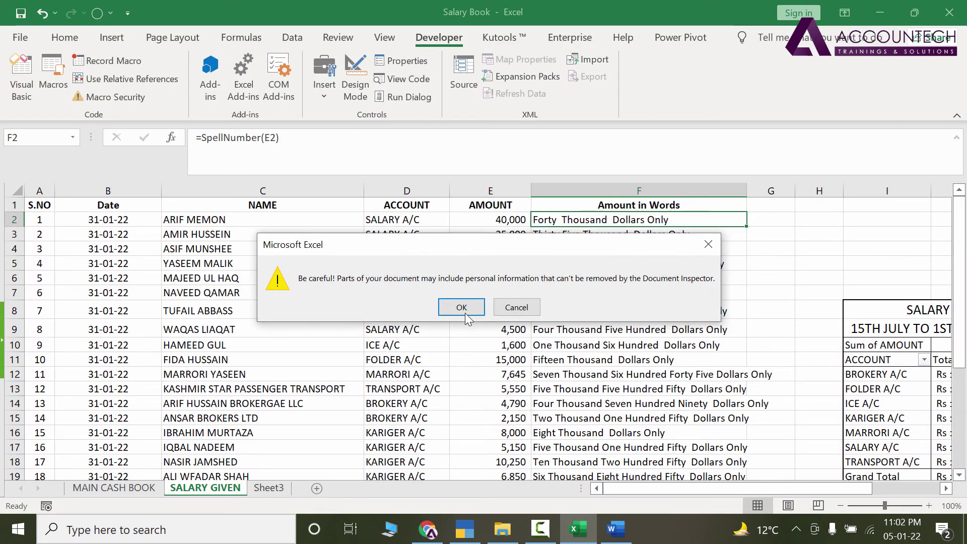
click(462, 309)
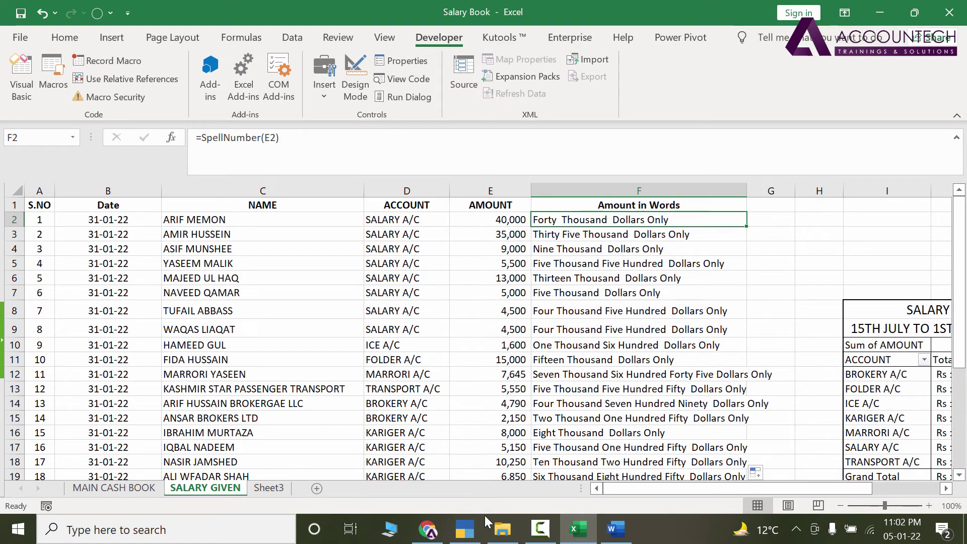
Close the Spell Number document and Salary Book, then open Cheque Writer Template from the folder.
click(487, 522)
click(469, 314)
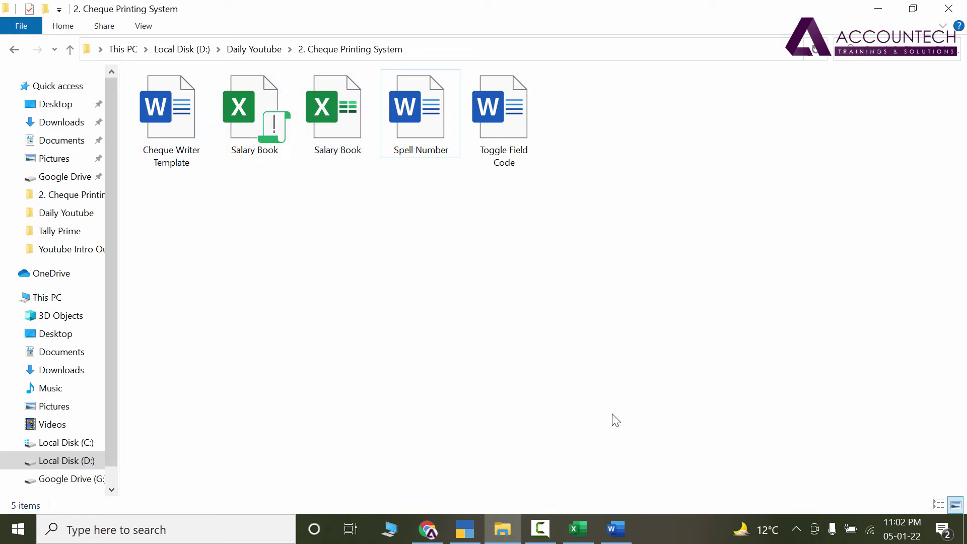
click(620, 525)
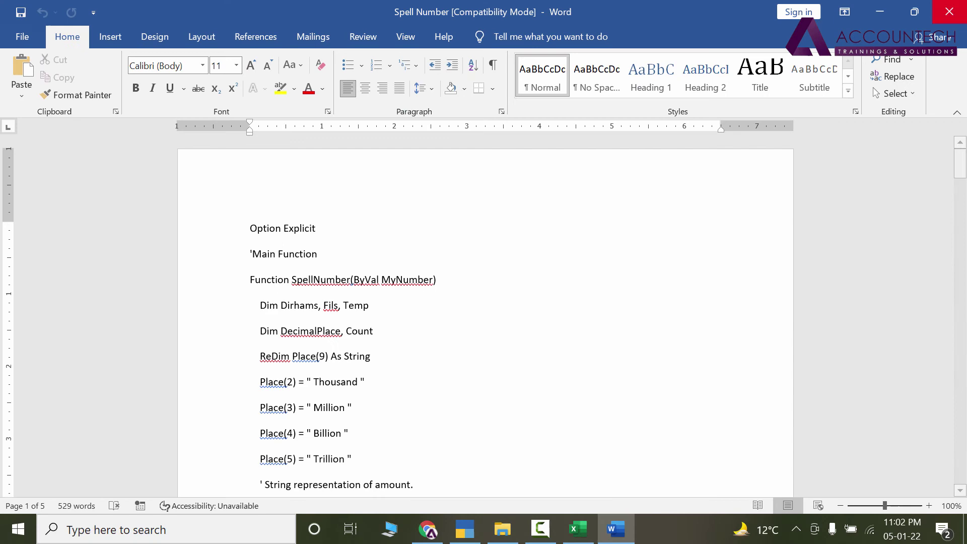
click(950, 11)
click(591, 523)
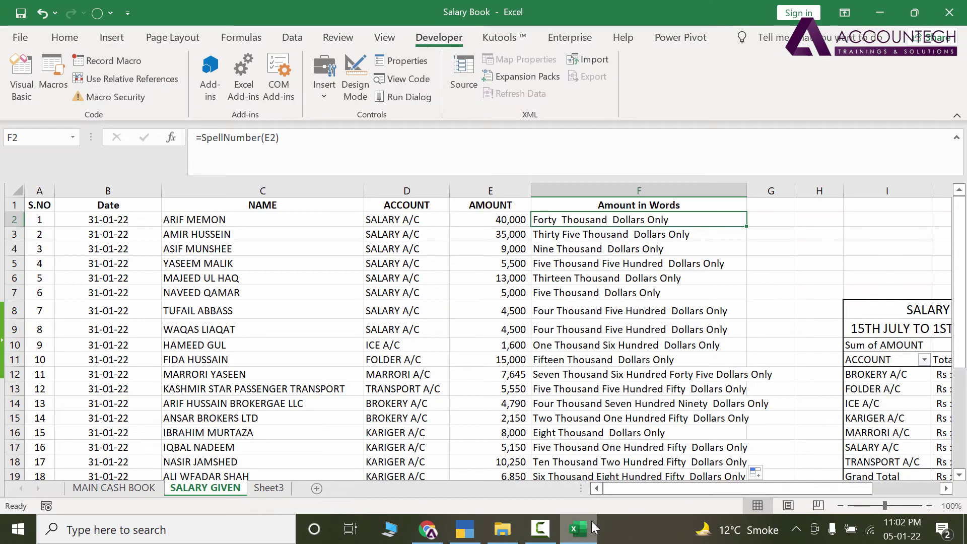
click(950, 12)
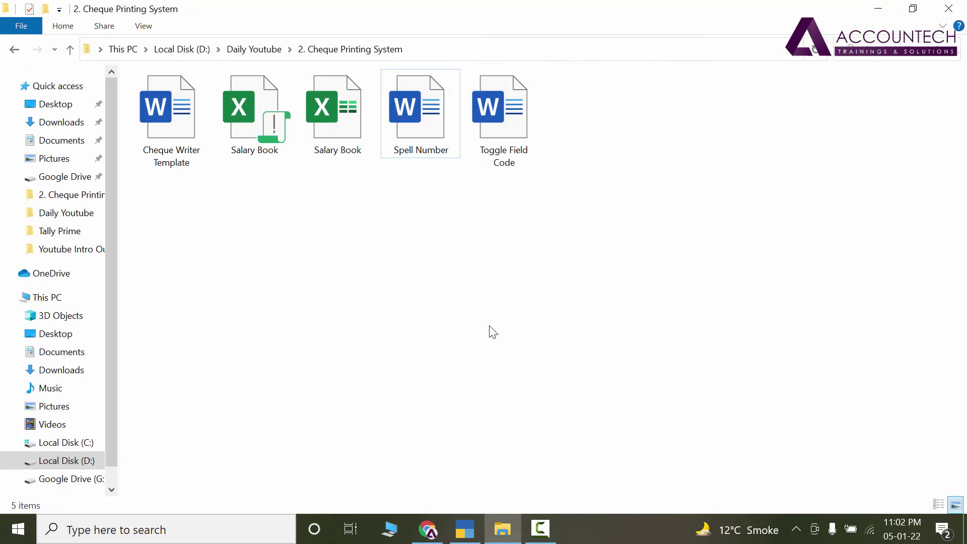
double_click(186, 110)
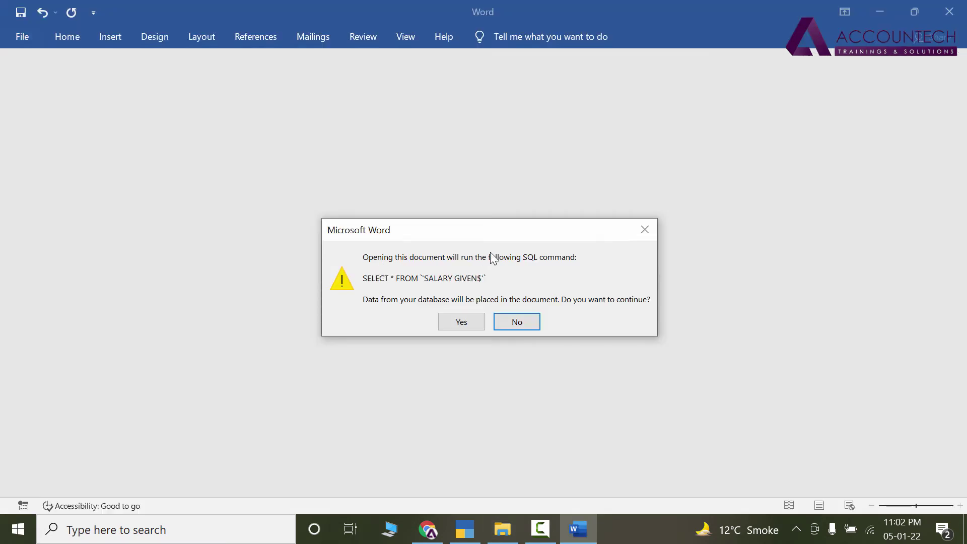
Open the template without running the SQL query and clear the date box.
click(530, 323)
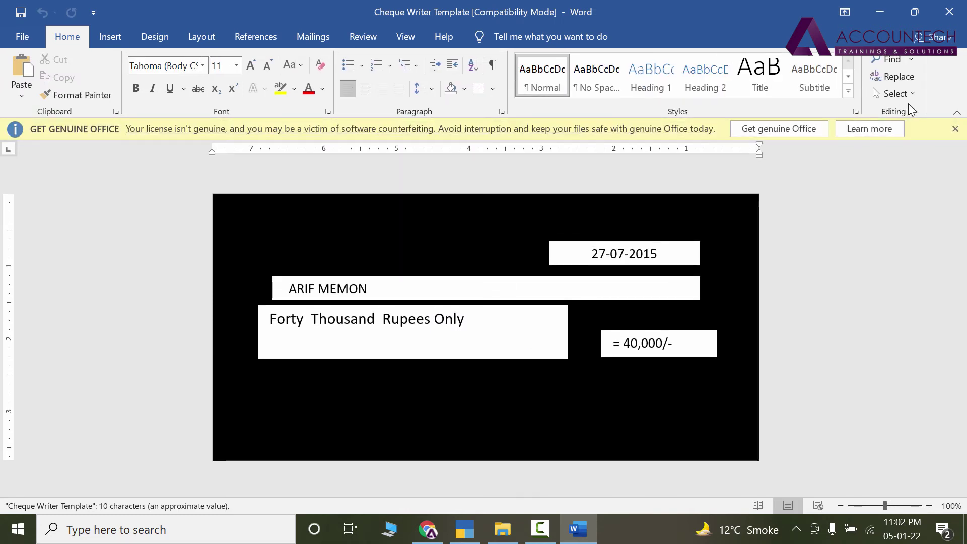
click(954, 130)
click(555, 244)
triple_click(555, 244)
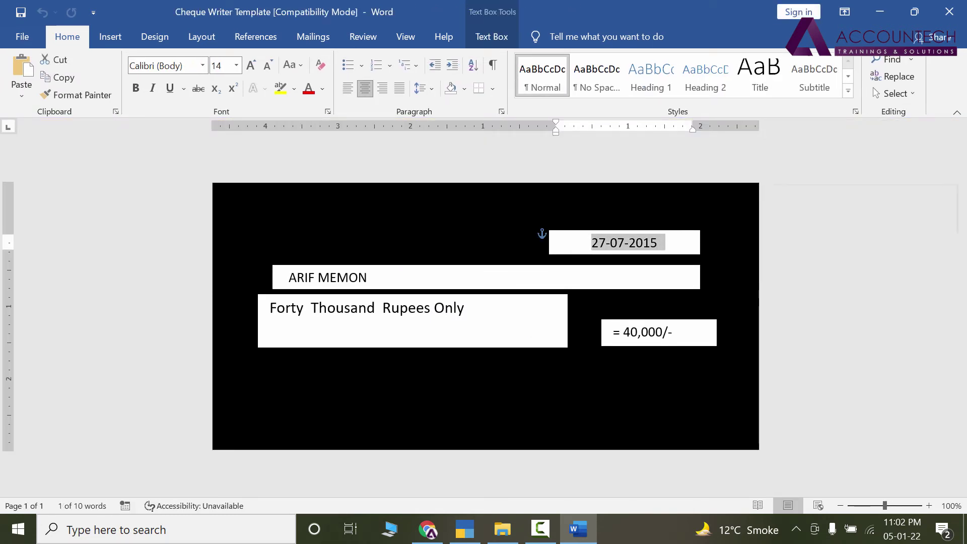
text(-12-2014)
click(676, 242)
drag(676, 242, 558, 244)
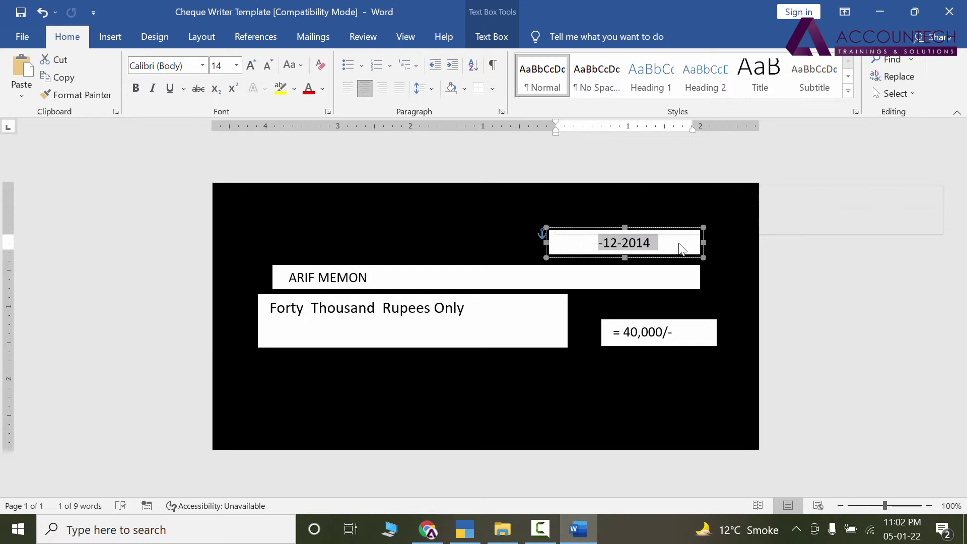
key(Delete)
Empty the payee, amount-in-words and amount-in-figures boxes.
triple_click(410, 274)
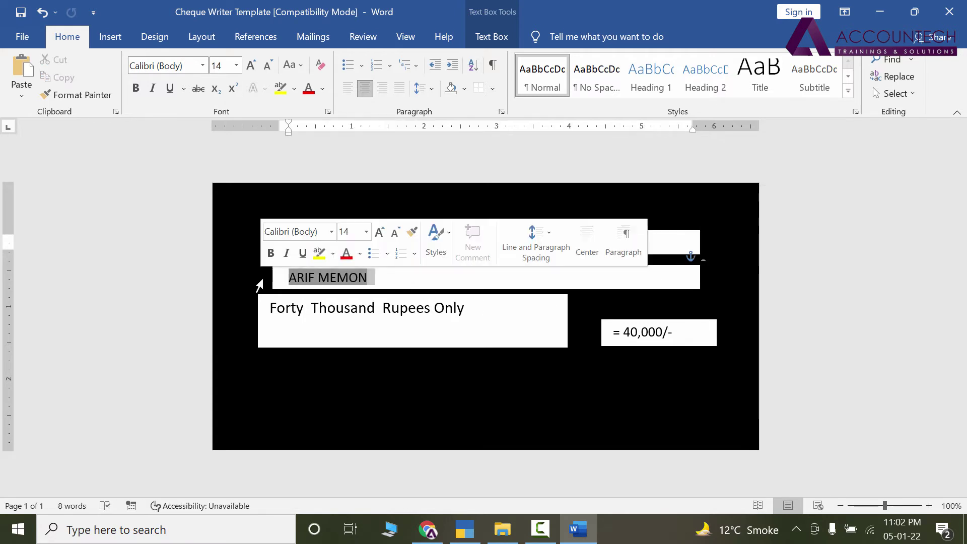
key(Delete)
drag(477, 308, 260, 305)
key(Delete)
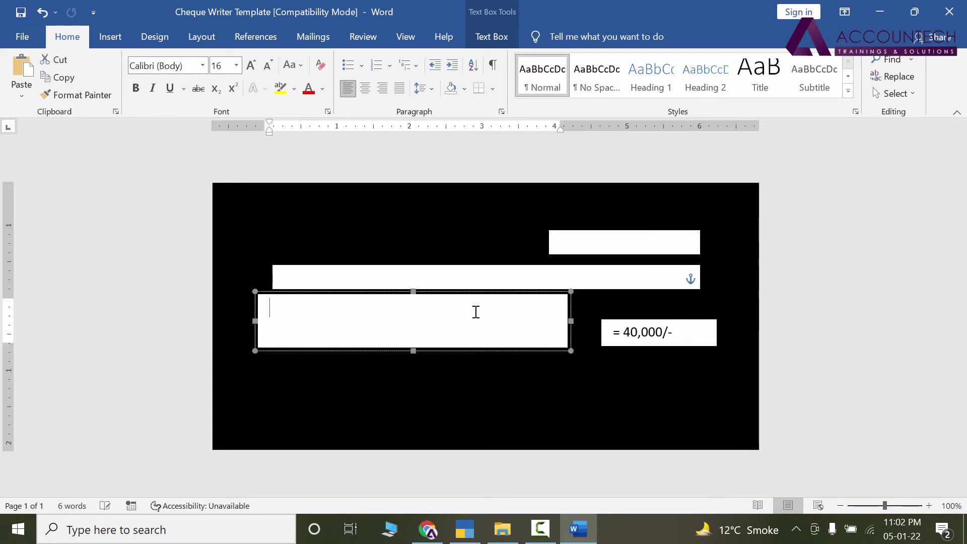
drag(608, 333, 674, 332)
key(Delete)
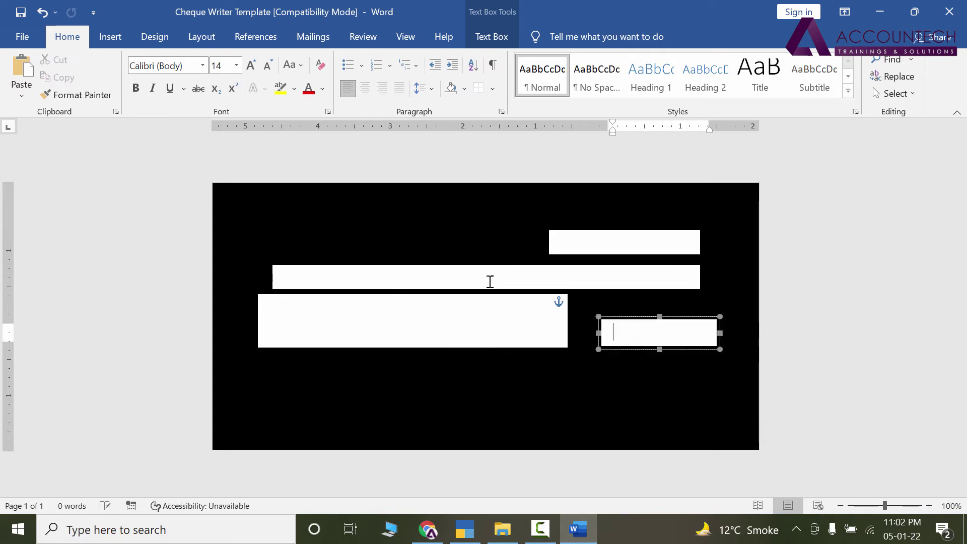
double_click(617, 246)
click(634, 244)
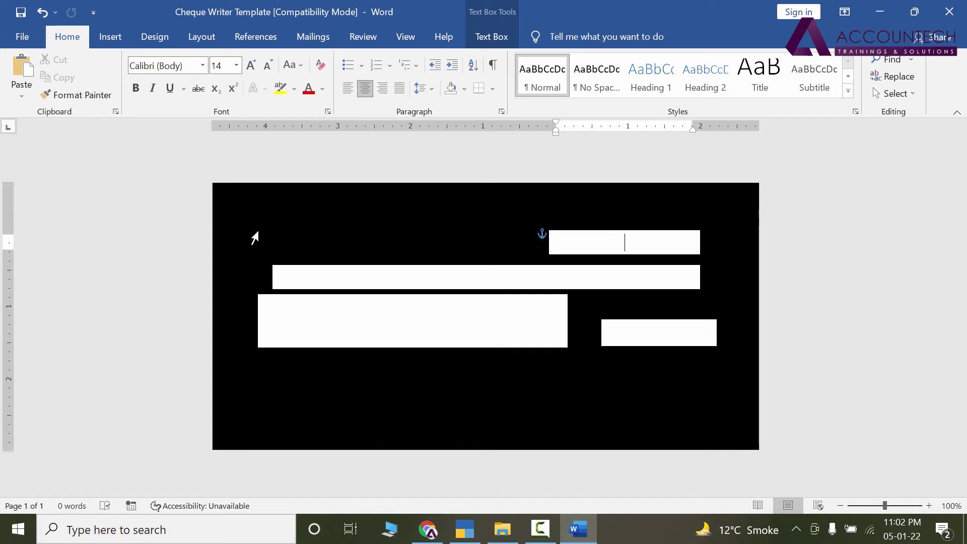
Use an Existing List on Mailings to pick Salary Book and its SALARY GIVEN$ sheet.
click(313, 38)
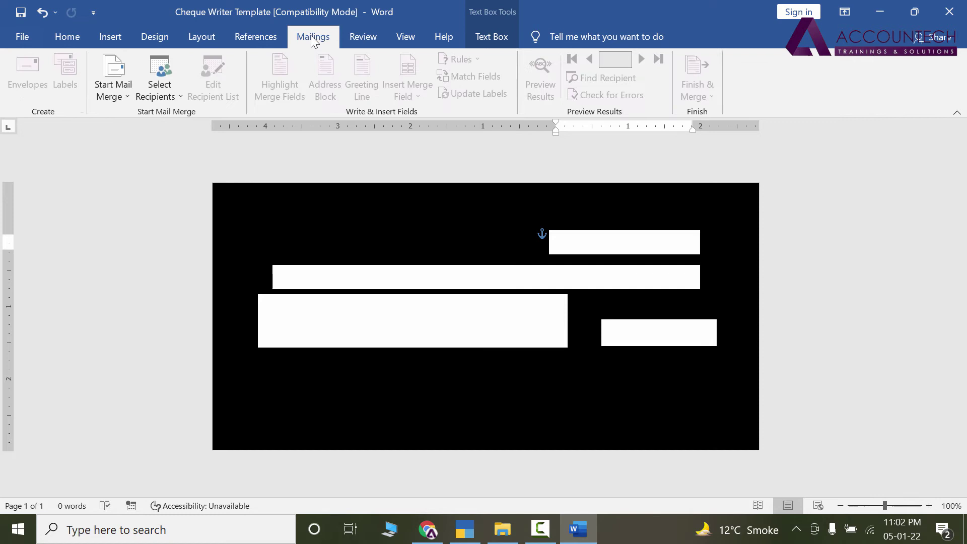
click(172, 87)
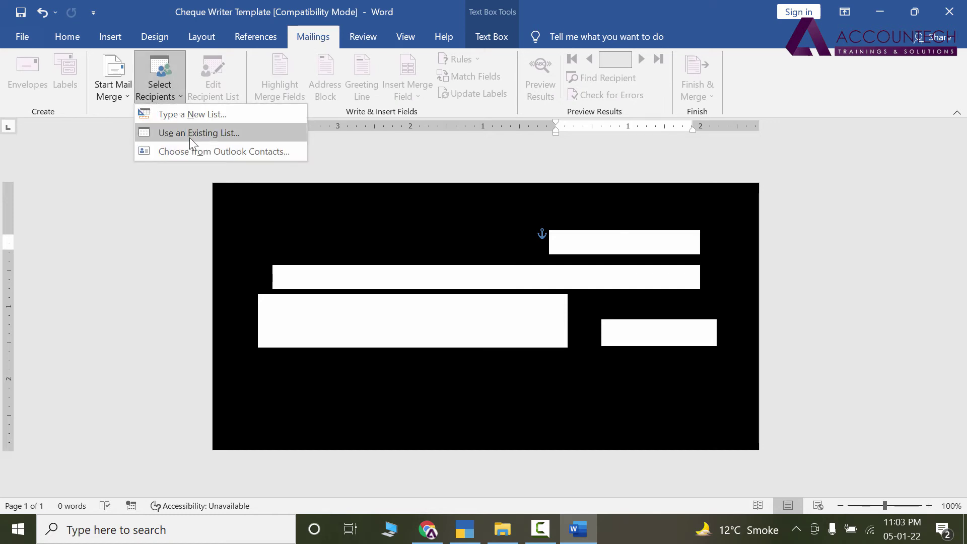
click(189, 138)
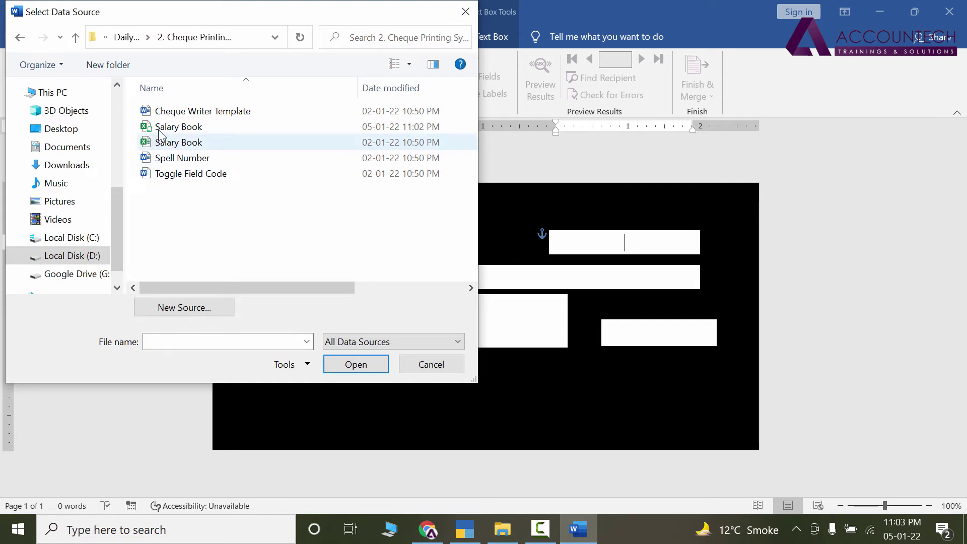
click(172, 127)
click(367, 359)
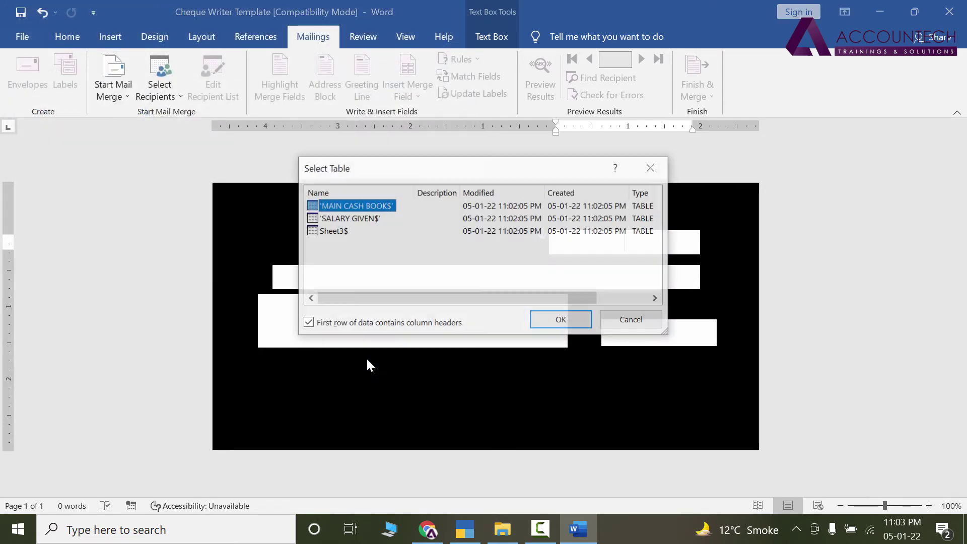
click(359, 220)
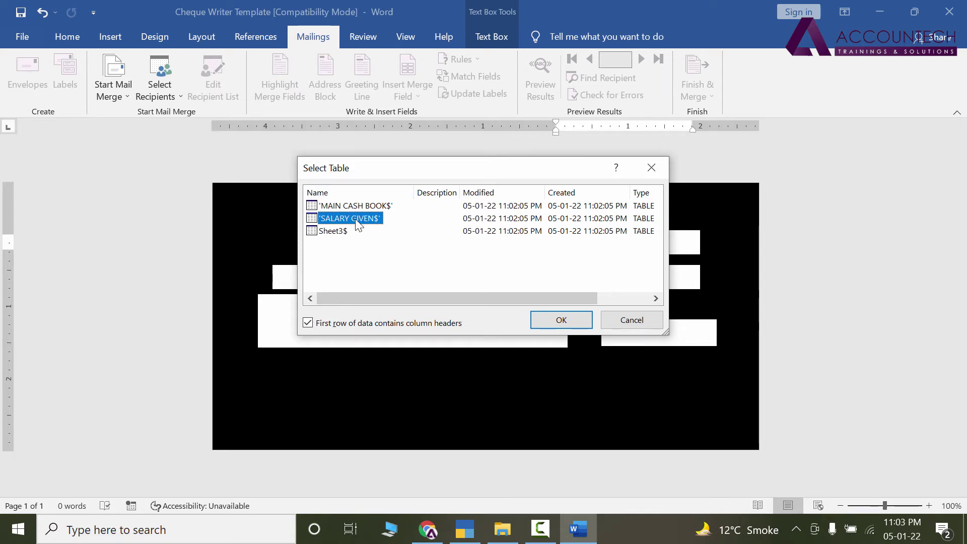
click(576, 328)
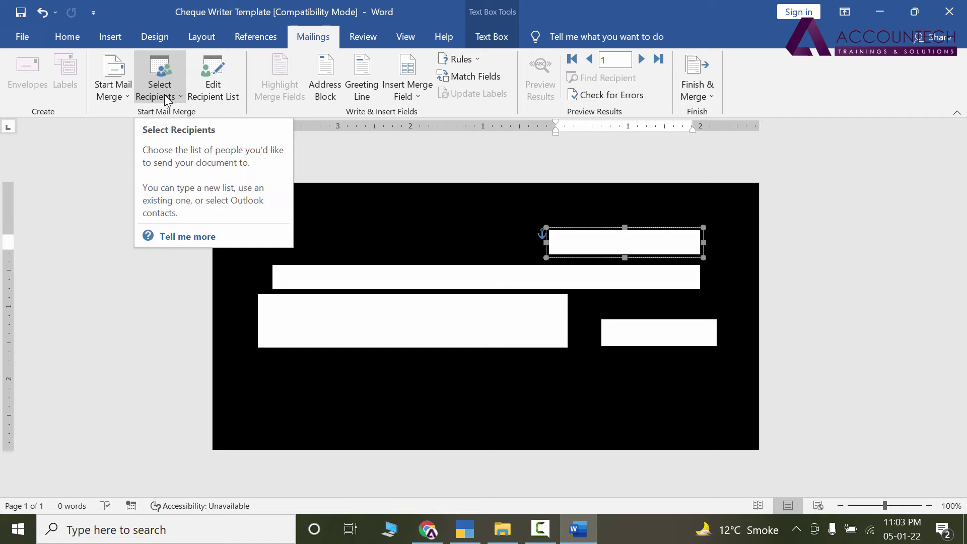
Insert the «Date» merge field in the date box and «NAME» in the payee box.
click(418, 98)
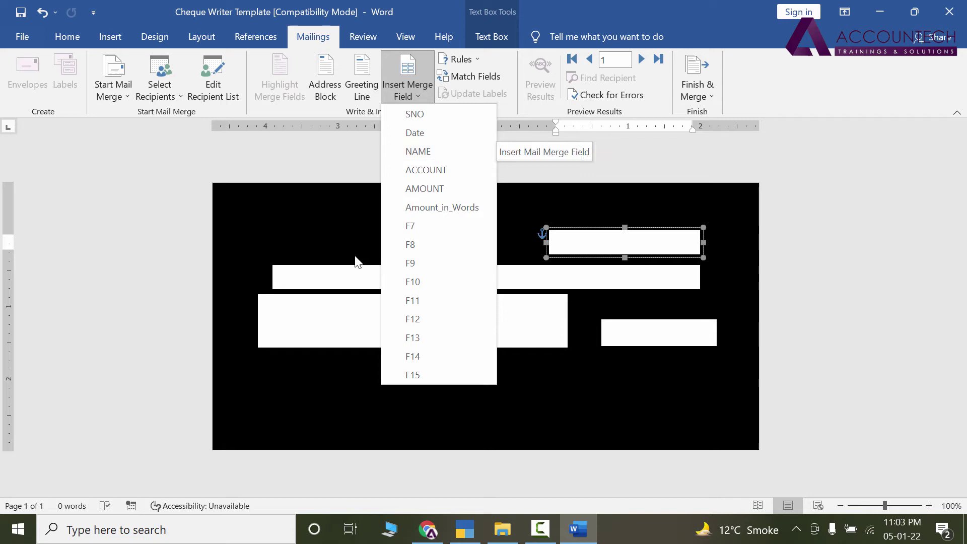
click(627, 246)
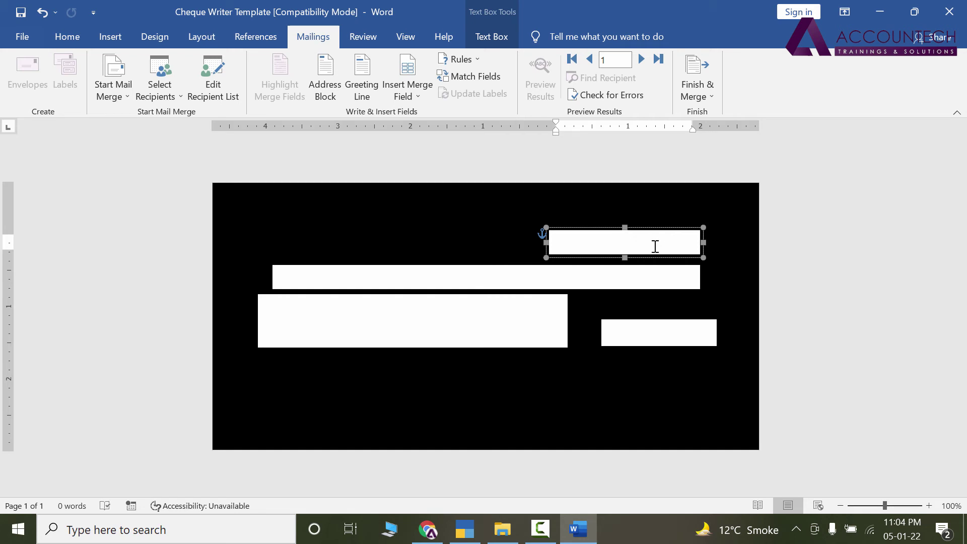
click(417, 95)
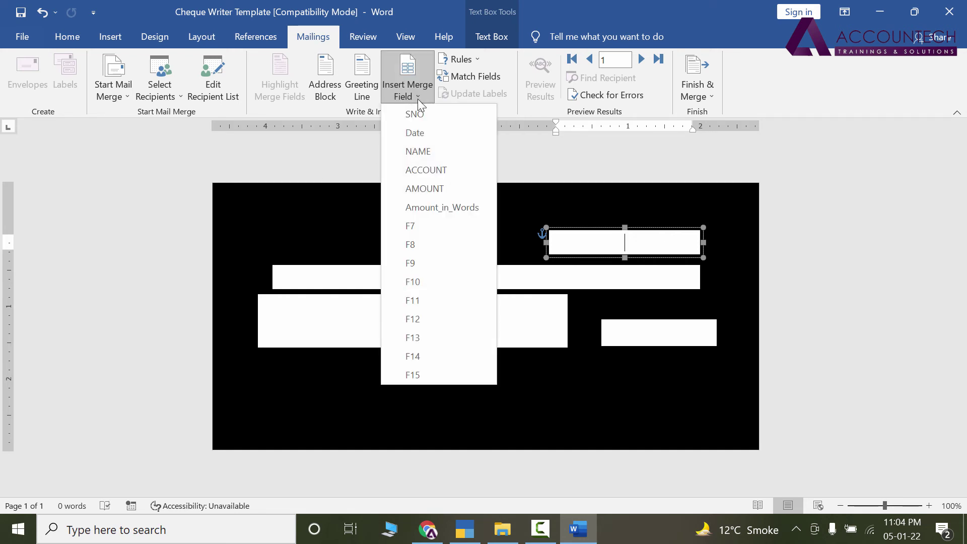
click(433, 135)
click(438, 275)
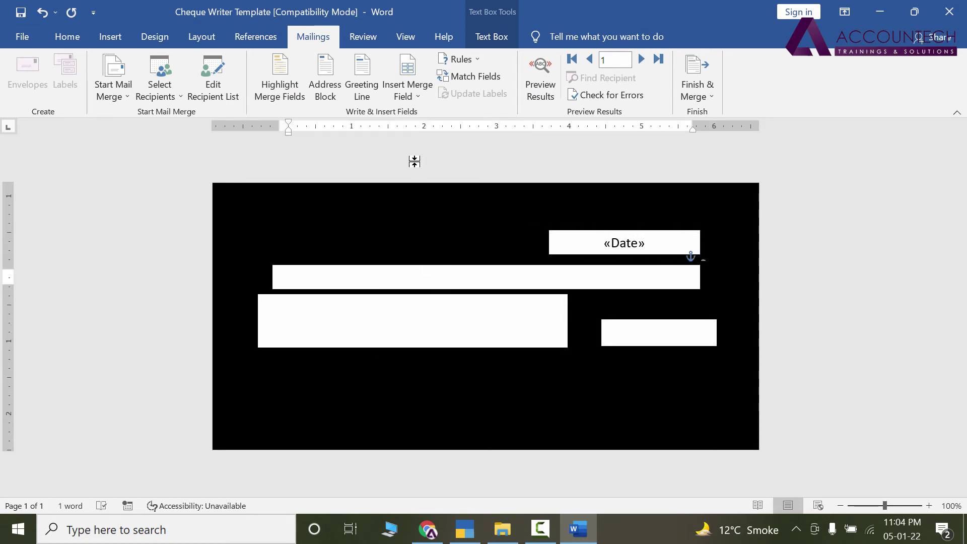
click(413, 95)
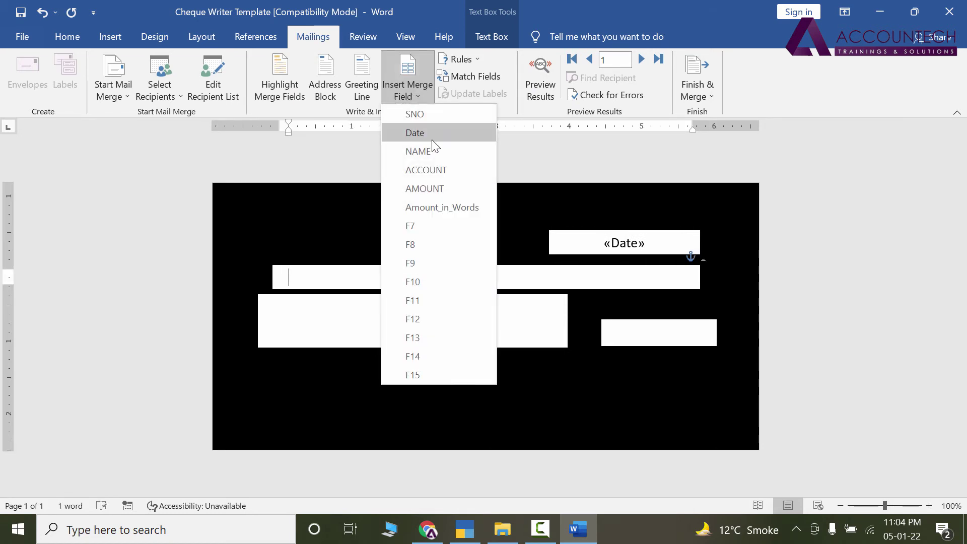
click(435, 158)
Insert «Amount_in_Words» in the words box and «AMOUNT» in the figures box.
click(363, 297)
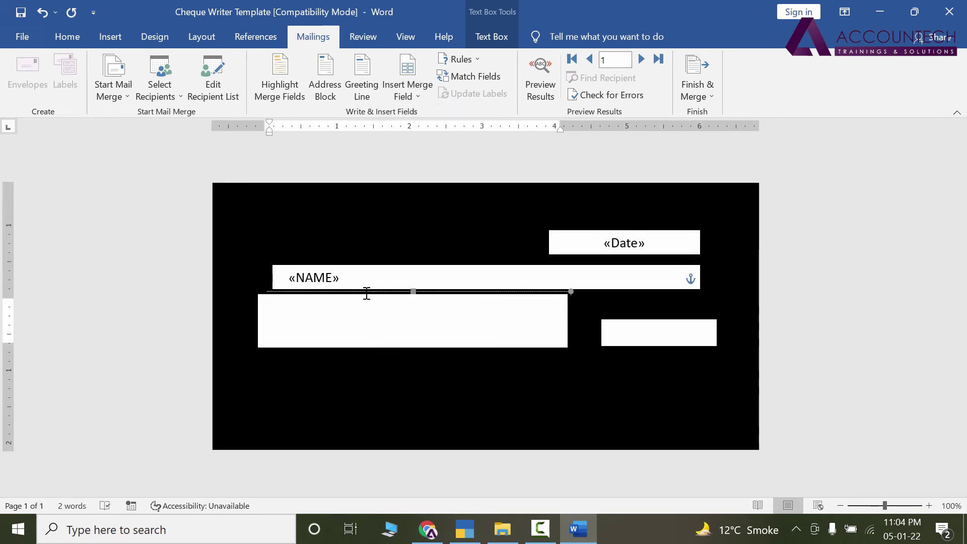
click(416, 96)
click(443, 207)
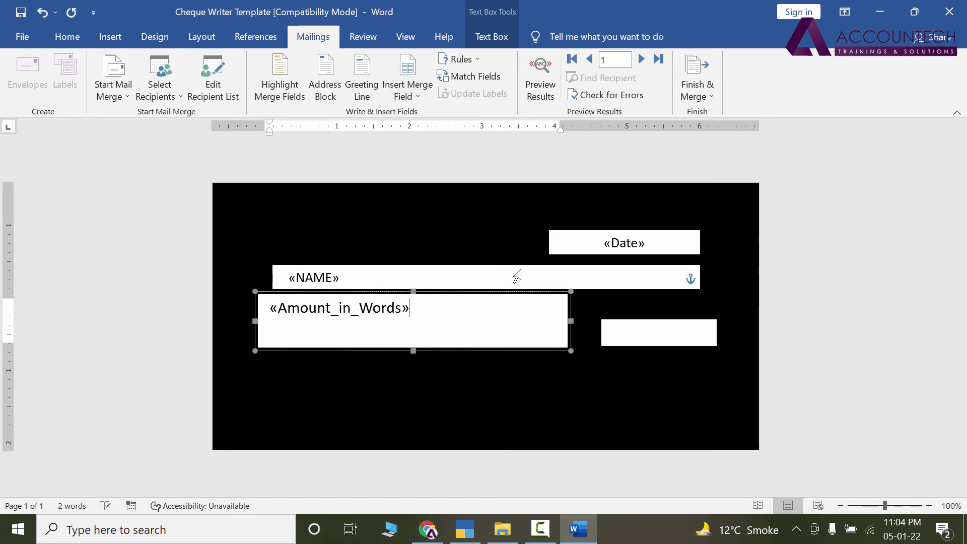
click(663, 335)
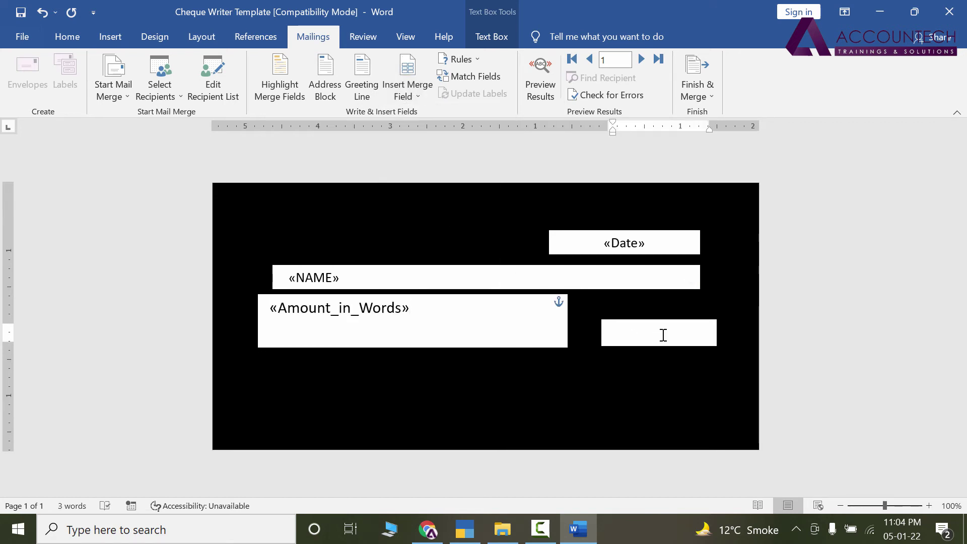
click(403, 96)
click(443, 188)
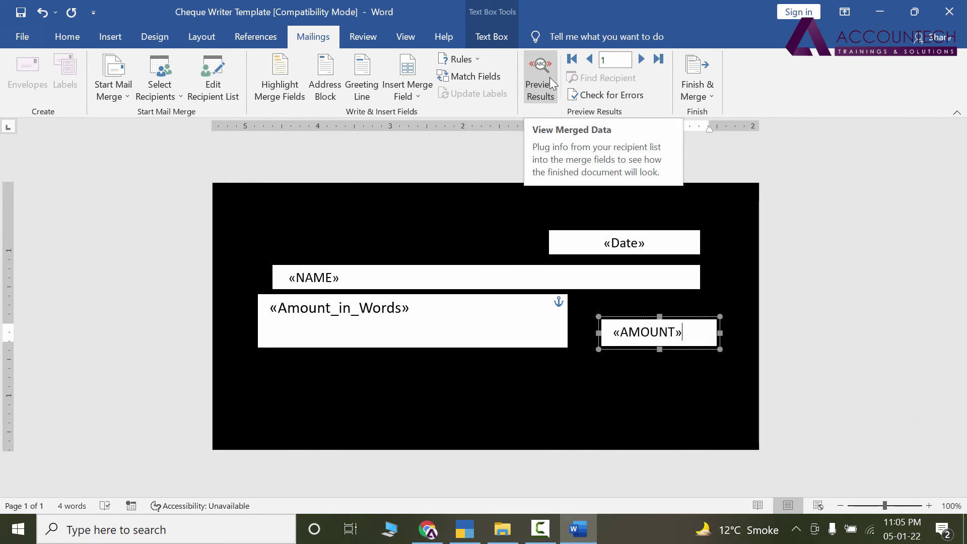
click(550, 79)
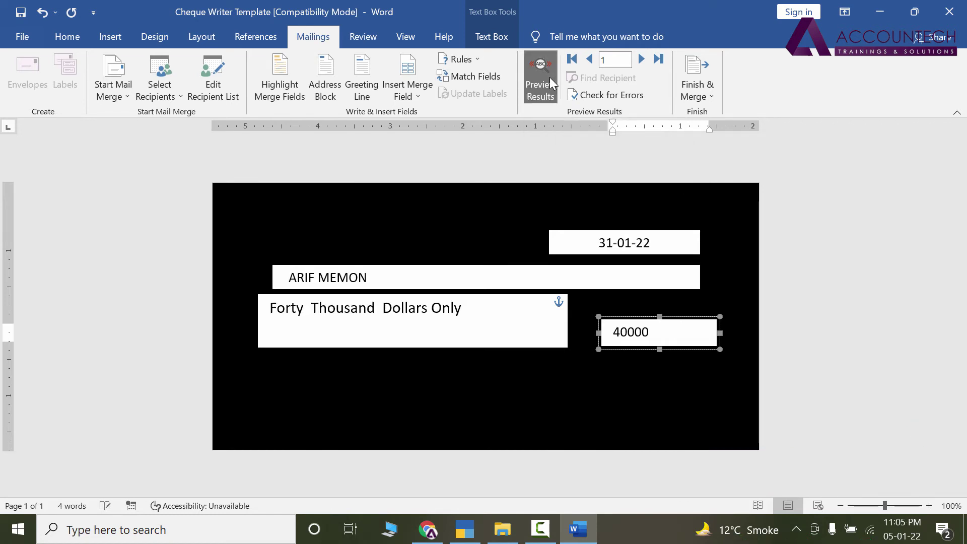
click(646, 58)
click(644, 60)
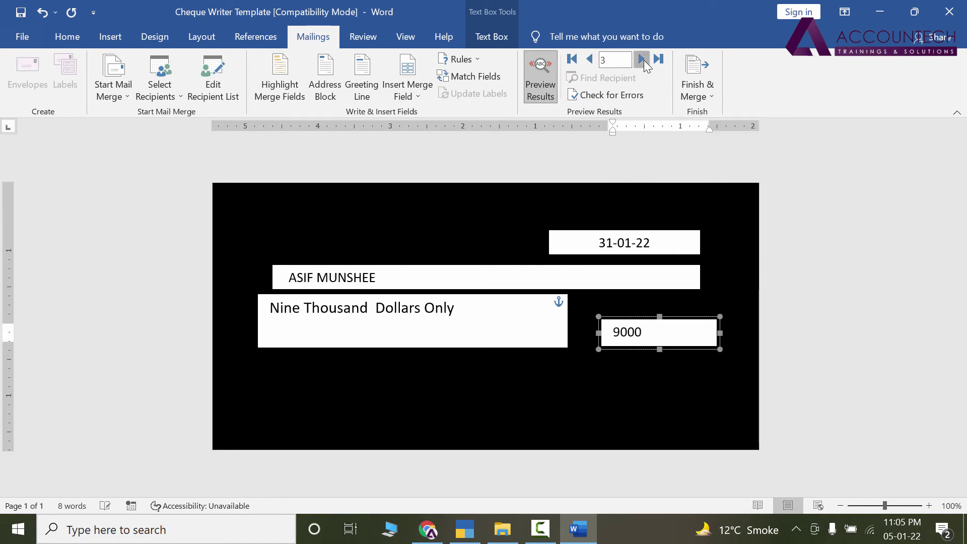
click(645, 60)
click(644, 60)
click(644, 59)
click(644, 60)
click(644, 59)
click(644, 59)
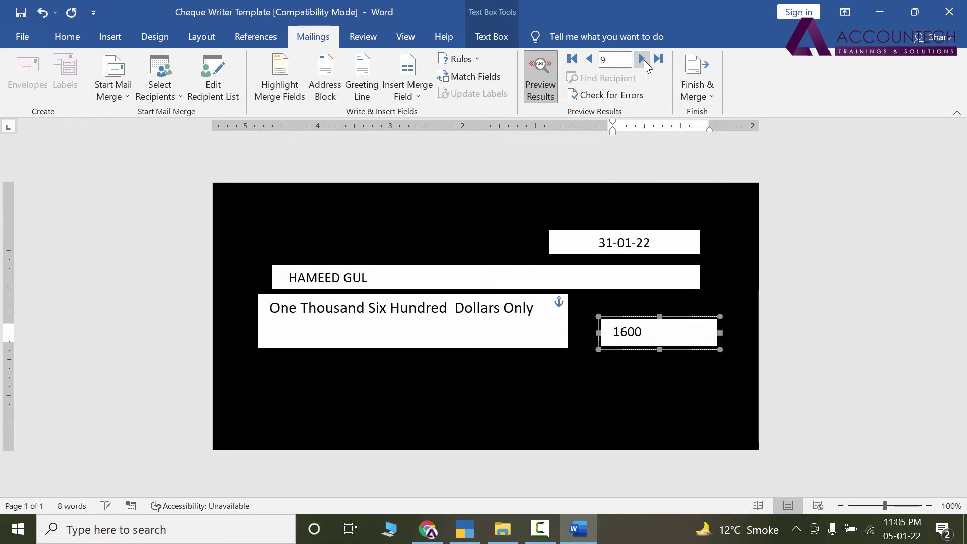
click(644, 59)
click(644, 59)
click(645, 60)
click(645, 60)
click(644, 60)
click(644, 59)
click(645, 60)
click(645, 59)
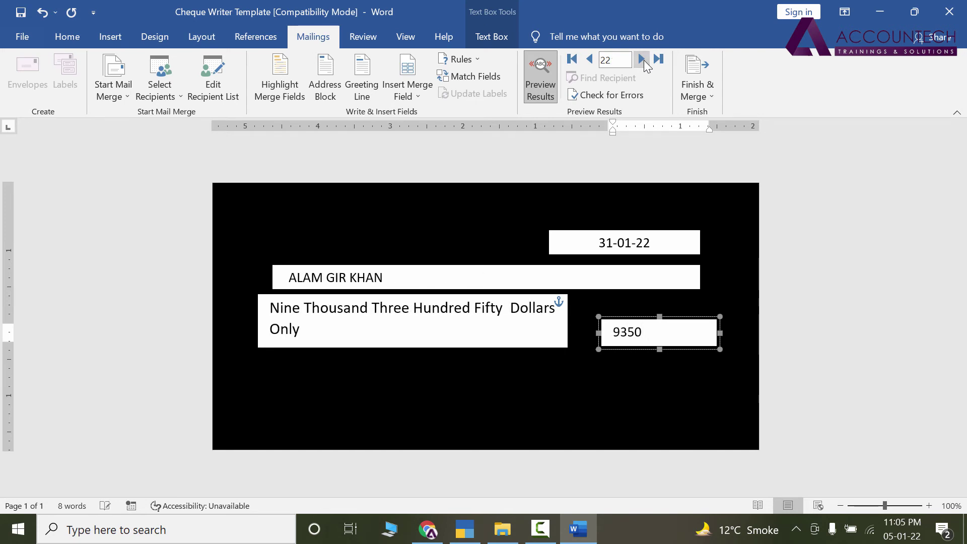
click(644, 60)
click(644, 60)
click(645, 59)
click(644, 60)
click(644, 60)
click(644, 60)
click(644, 60)
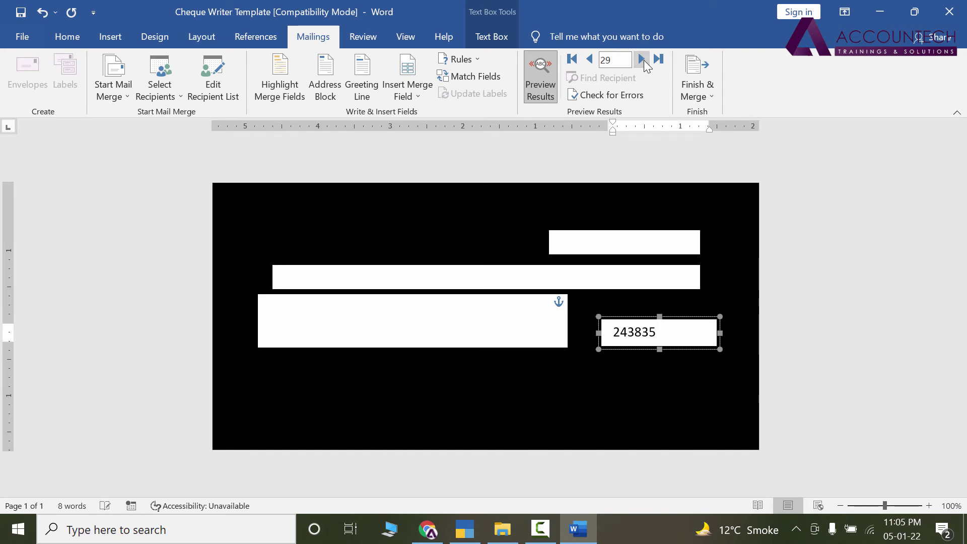
click(590, 59)
click(589, 59)
click(589, 59)
click(589, 60)
click(589, 59)
click(589, 60)
click(589, 60)
click(589, 60)
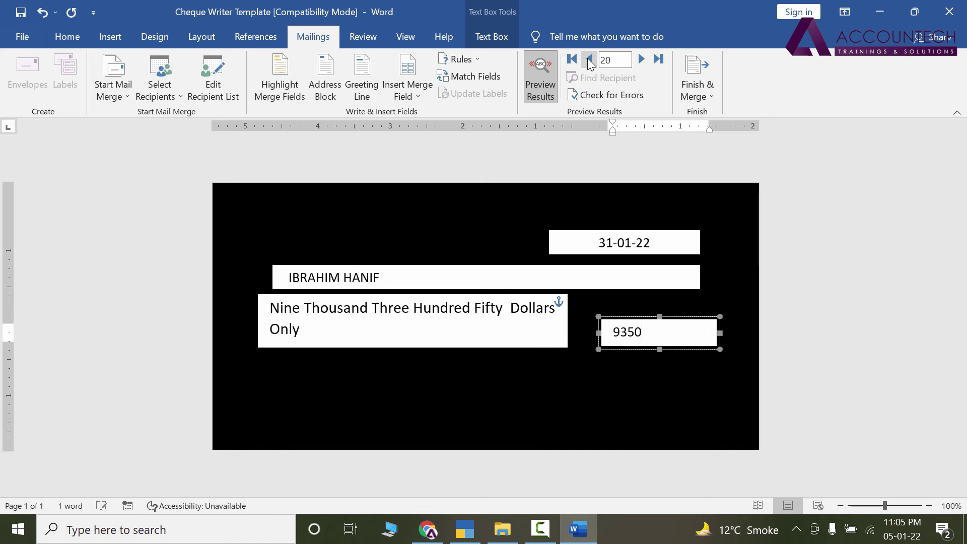
click(590, 60)
click(589, 59)
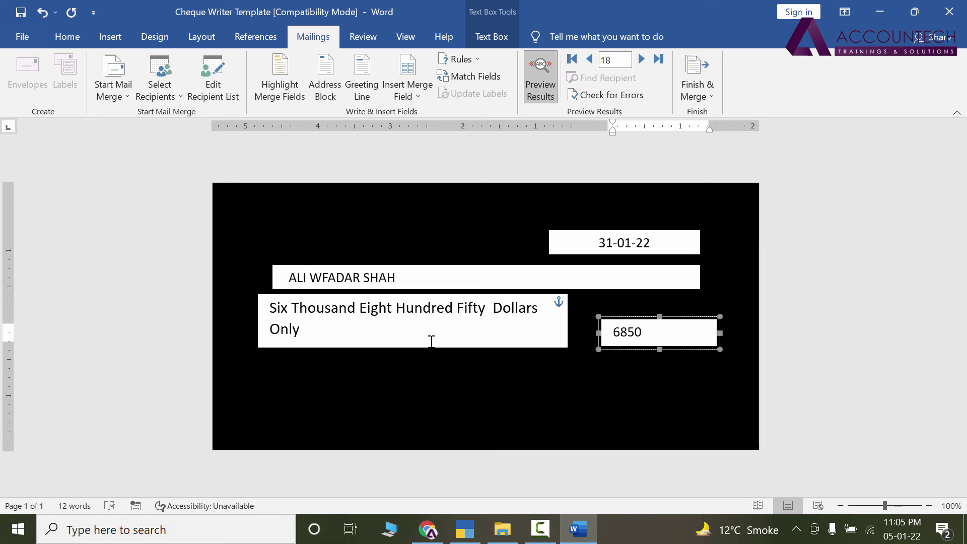
click(647, 246)
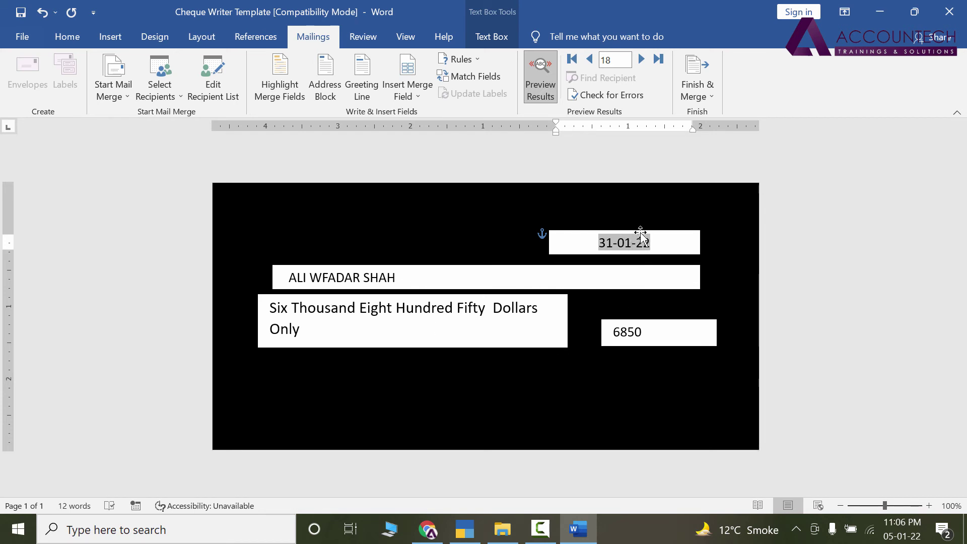
Move the date box slightly higher and further right on the cheque, then bring up the File backstage view.
drag(637, 225, 645, 206)
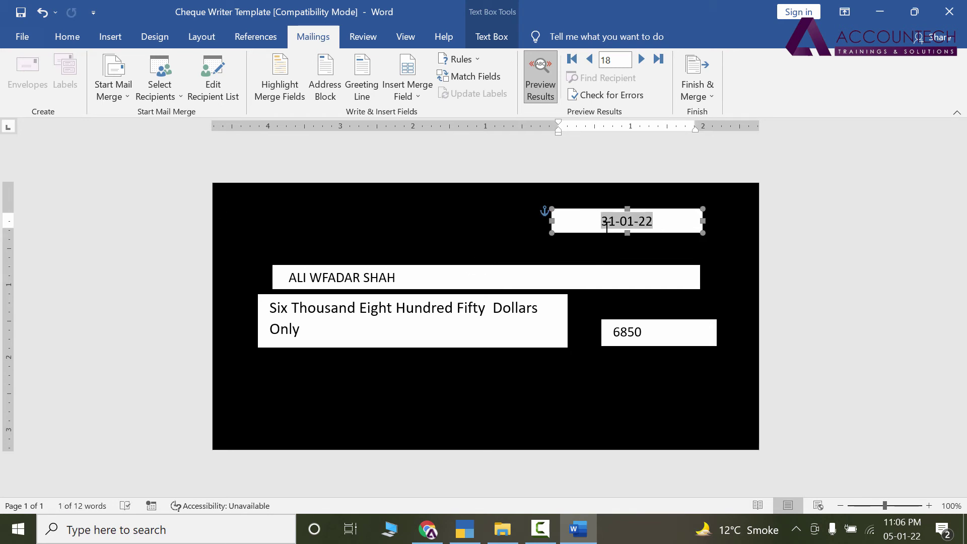
key(ctrl+z)
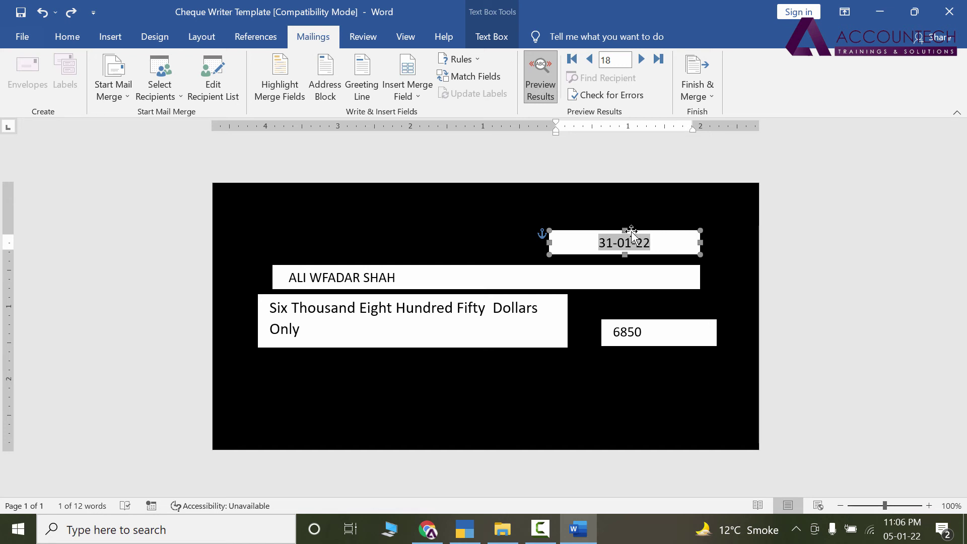
drag(641, 233, 408, 230)
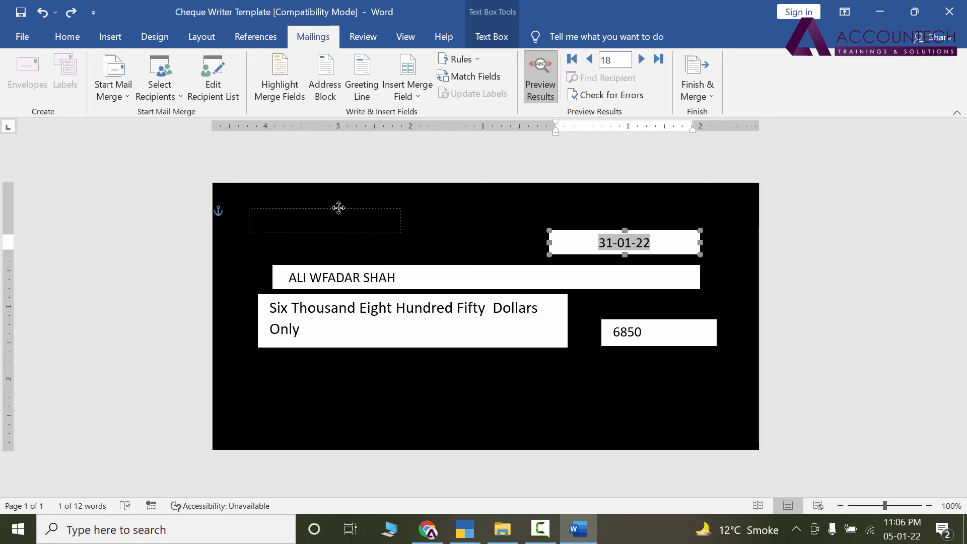
drag(338, 207, 699, 214)
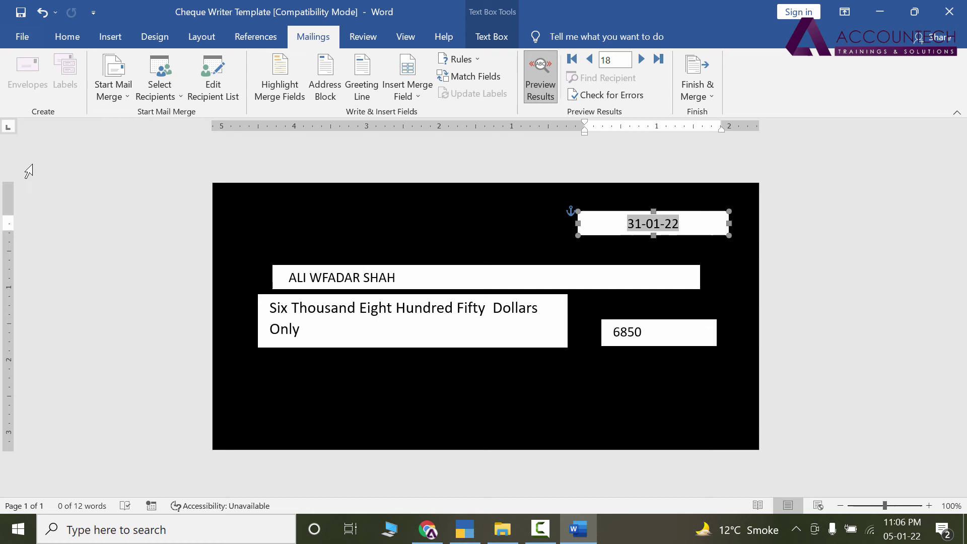
click(28, 45)
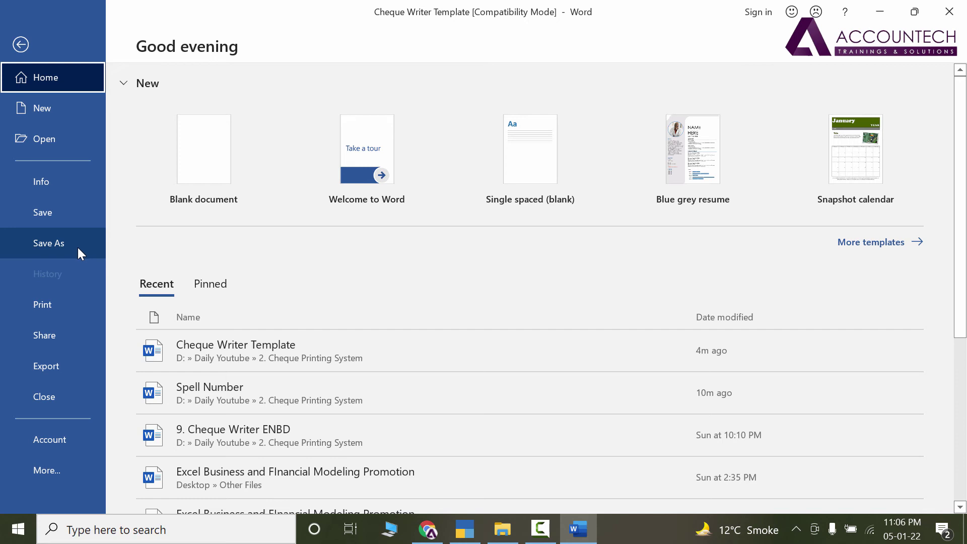
Print the previewed cheque to the Microsoft XPS Document Writer from the Print page.
key(Escape)
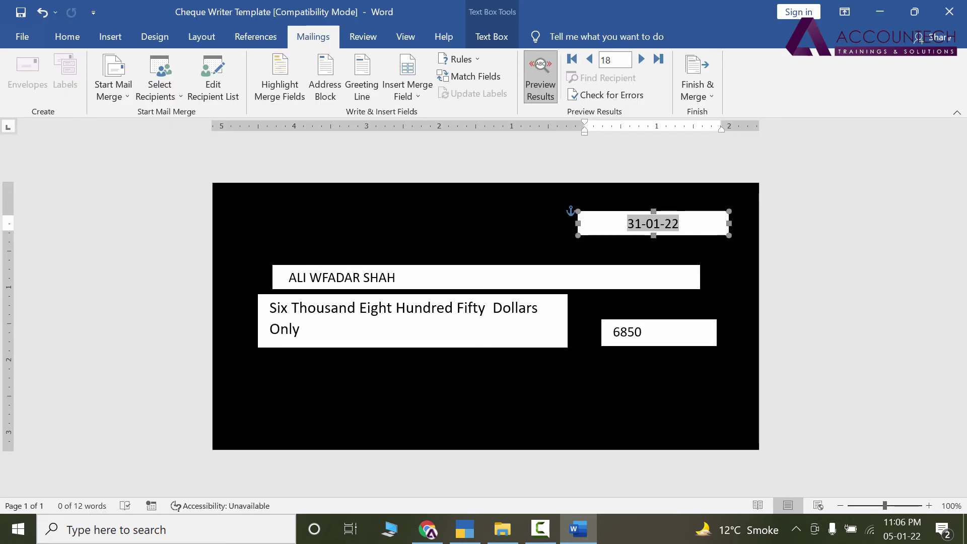
click(20, 40)
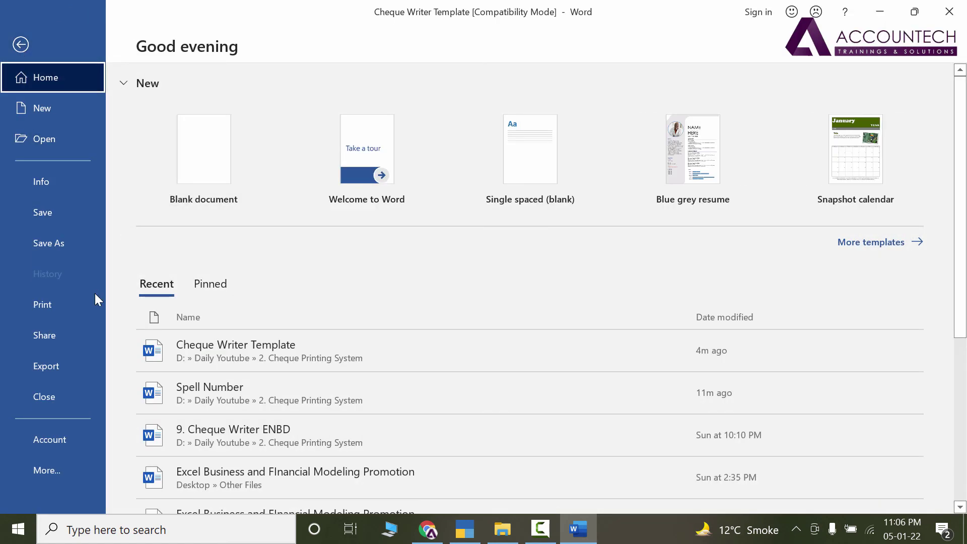
click(92, 301)
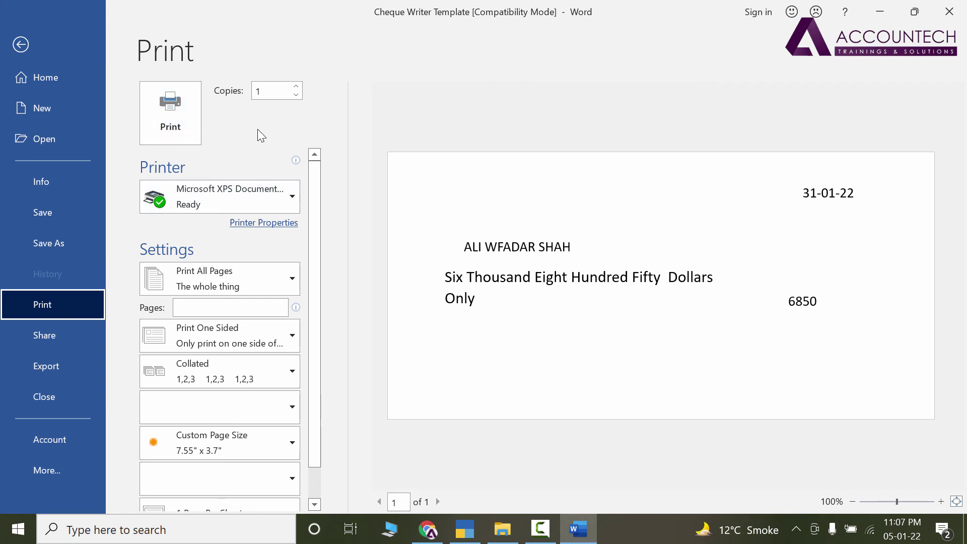
click(161, 128)
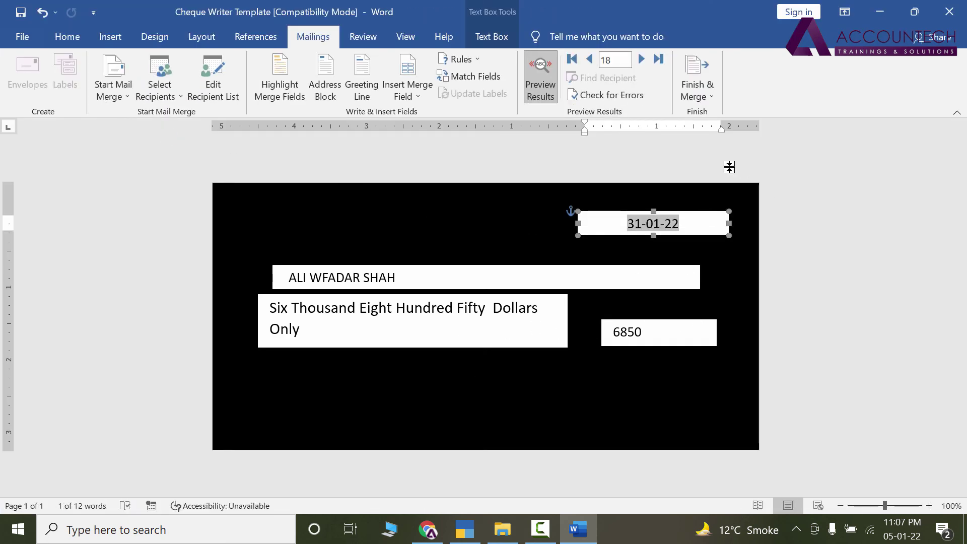
Finish the merge with Edit Individual Documents for all records, producing the 29-page Letters1 cheque document.
click(700, 94)
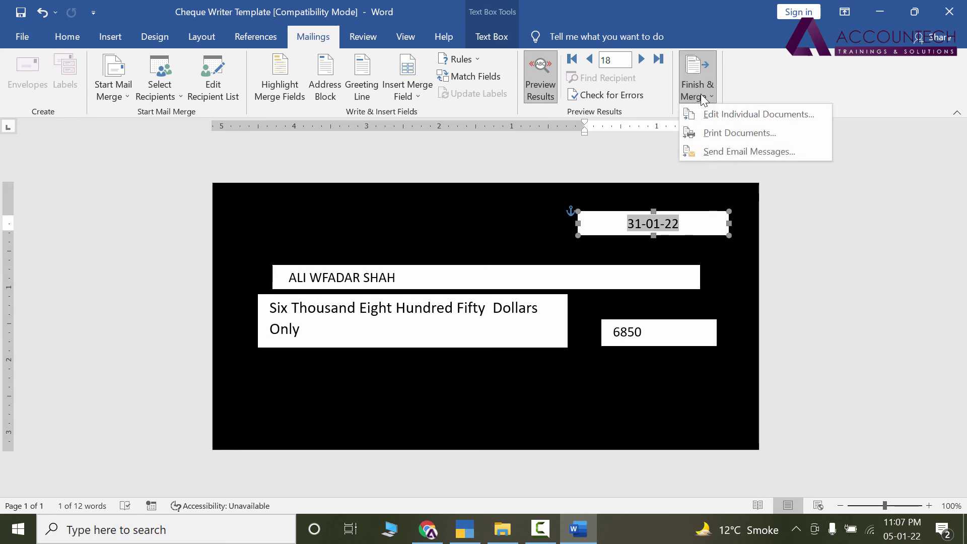
click(716, 114)
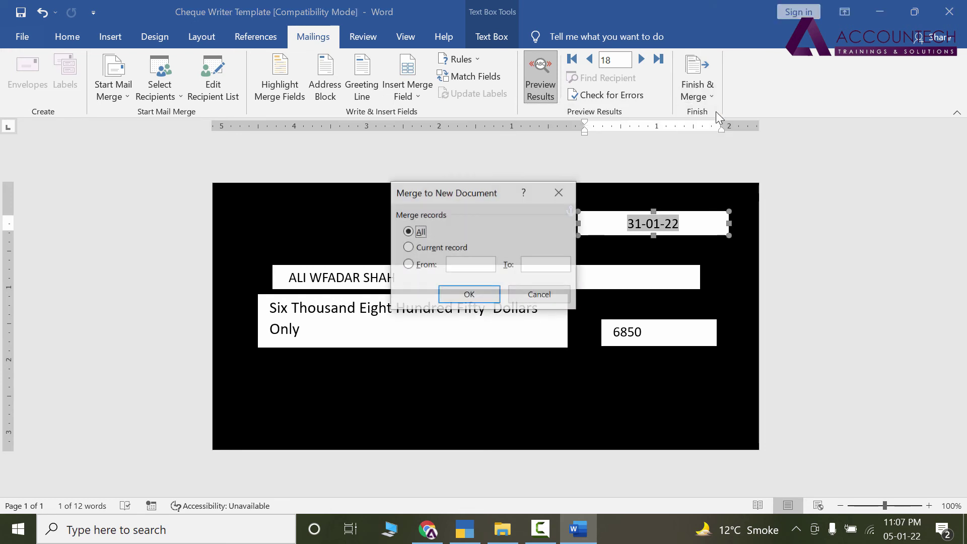
click(458, 297)
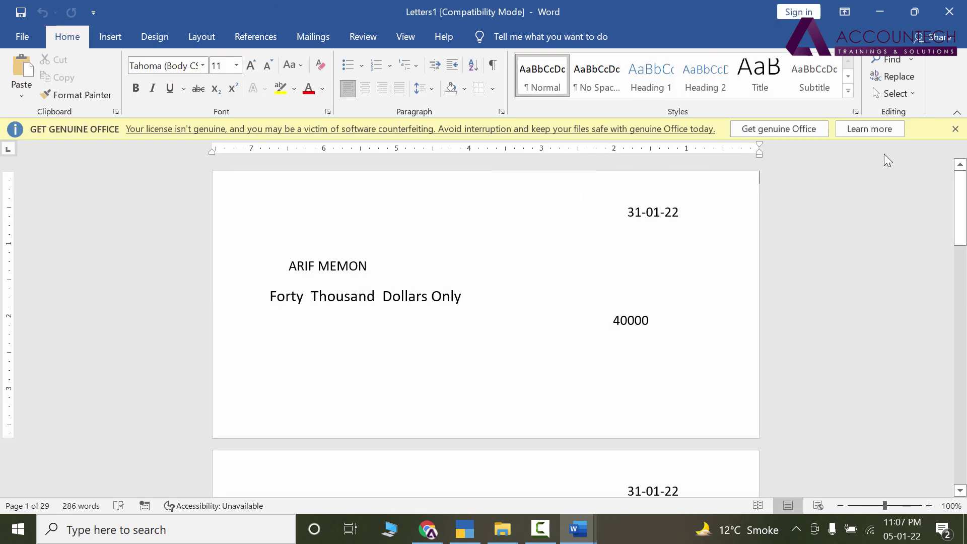
click(956, 129)
drag(963, 169, 963, 465)
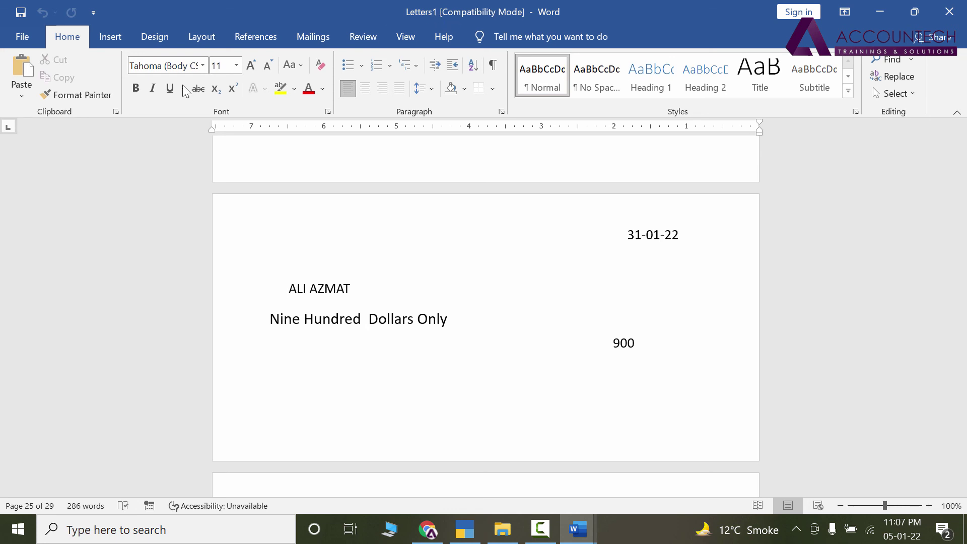
Save the merged cheques as 'Final Cheques', upgrading from Compatibility Mode to the newest Word format.
click(22, 36)
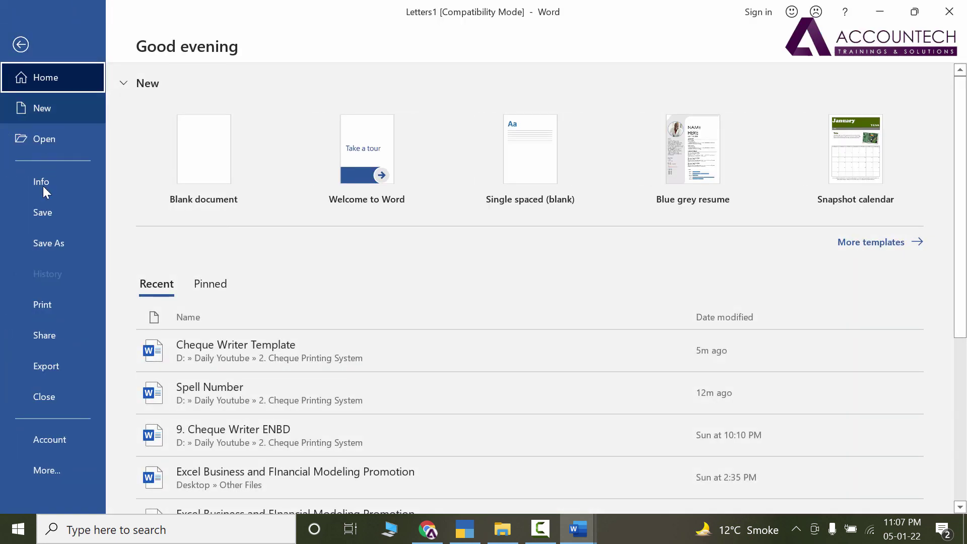
click(55, 248)
double_click(240, 180)
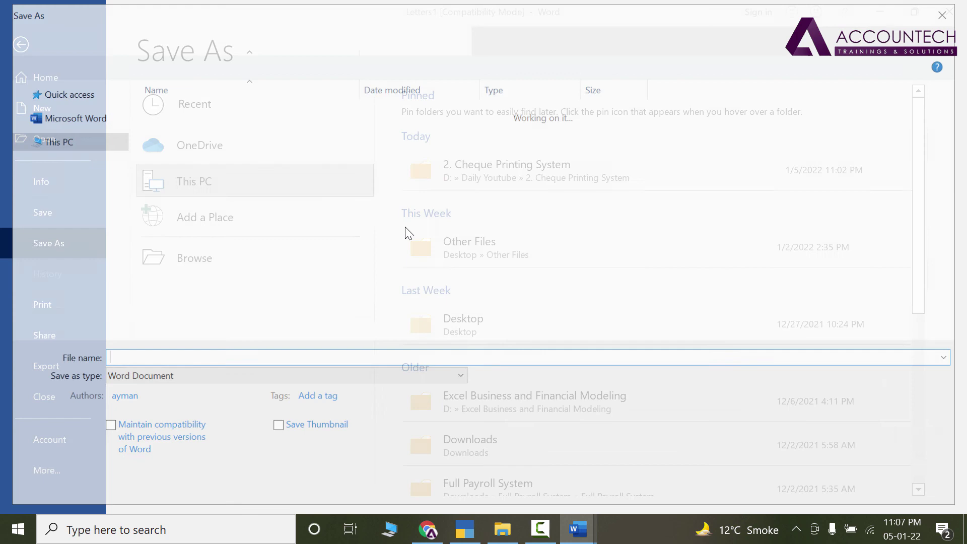
text(Final Ch)
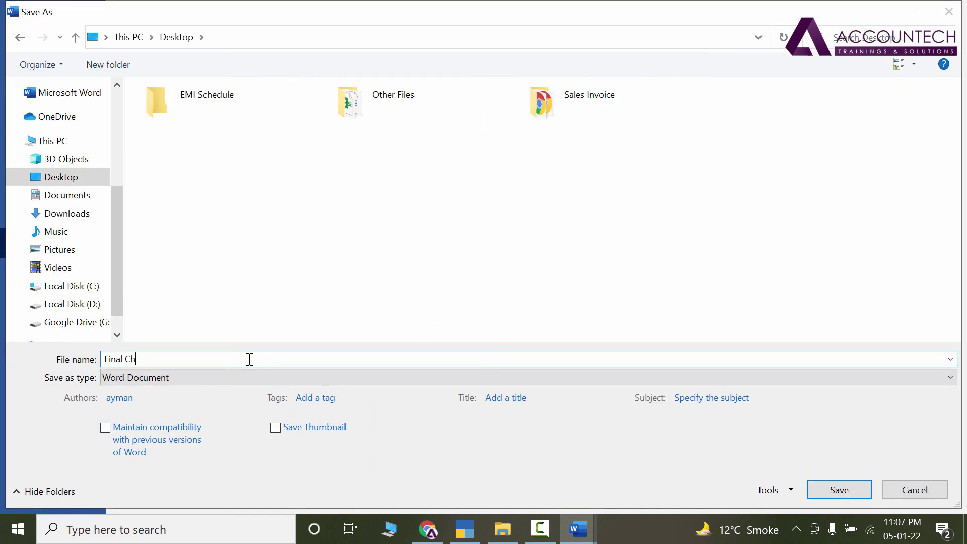
text(eques)
key(Return)
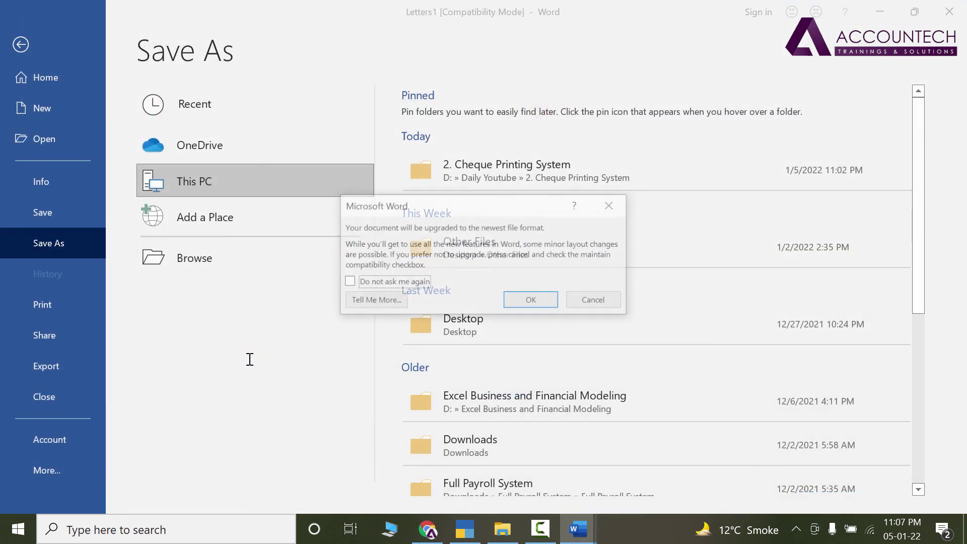
click(532, 301)
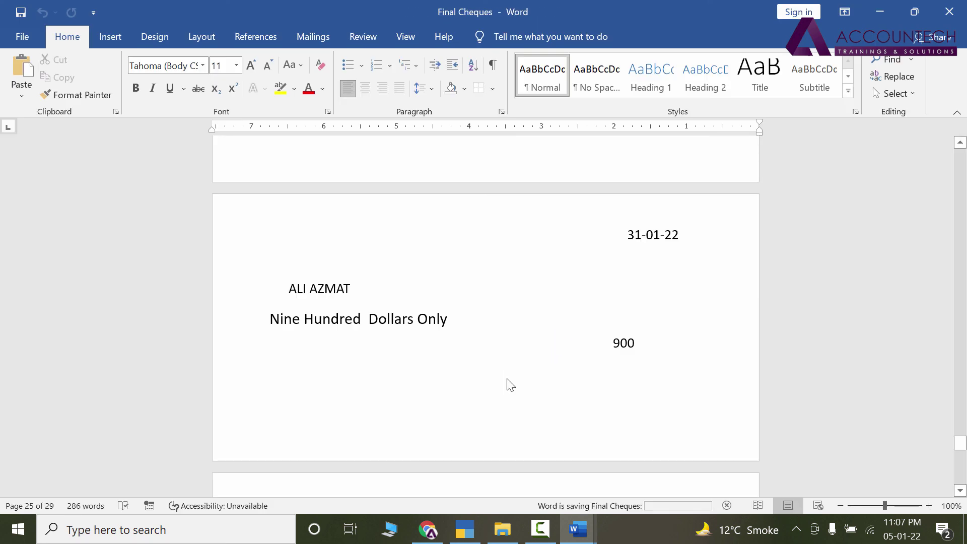
drag(960, 443, 961, 476)
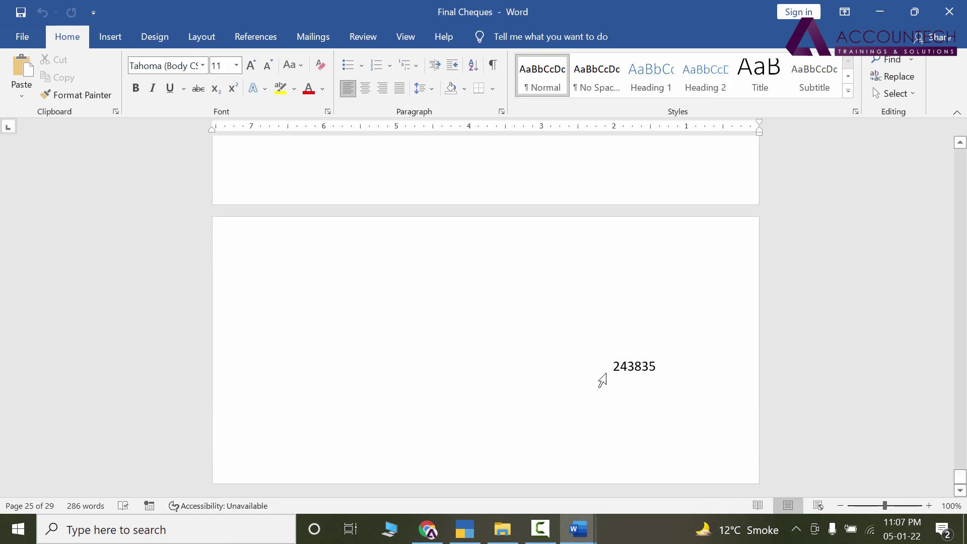
Check the total amount box on the last cheque, then close the Final Cheques document.
click(504, 354)
click(666, 368)
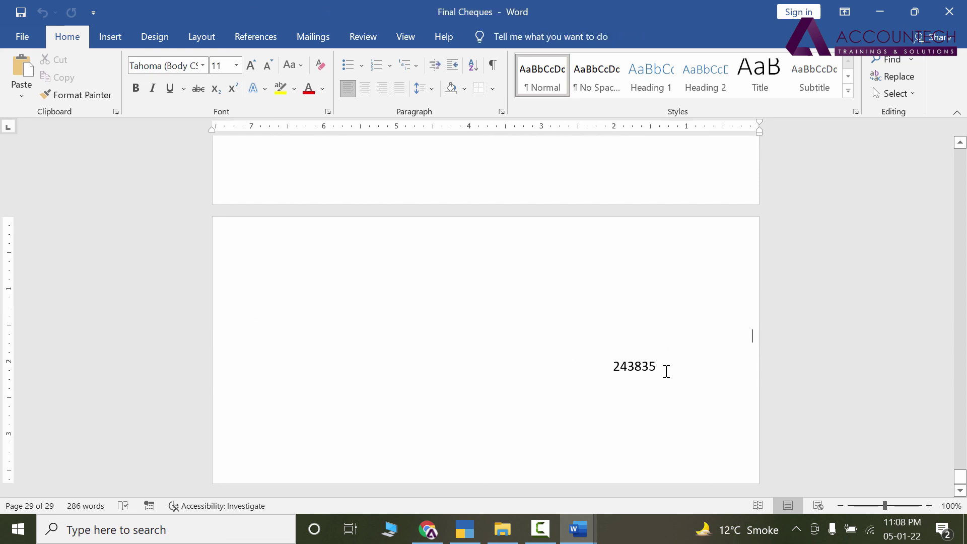
click(951, 10)
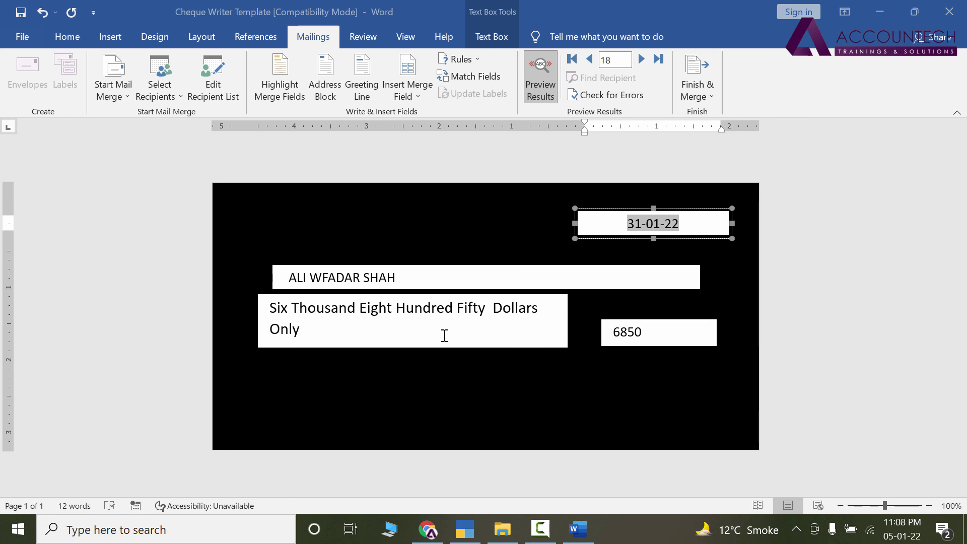
Uncheck the blank row in the Salary Book.xlsm mail merge recipient list.
click(227, 89)
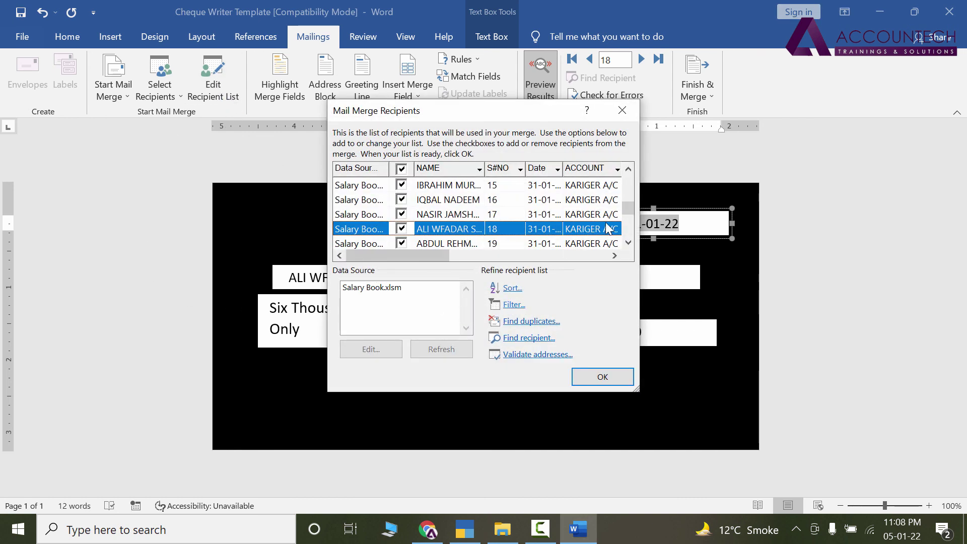
drag(627, 207, 628, 181)
click(401, 229)
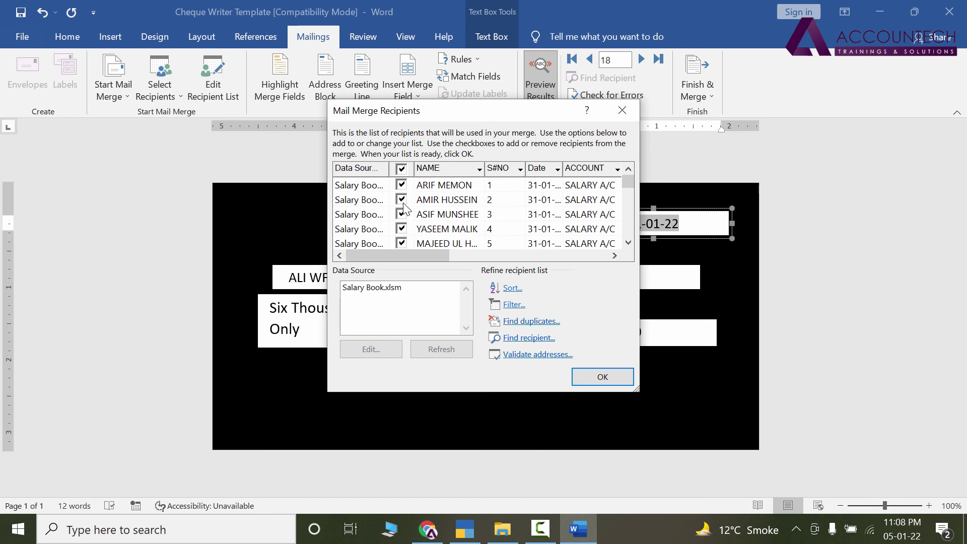
click(588, 378)
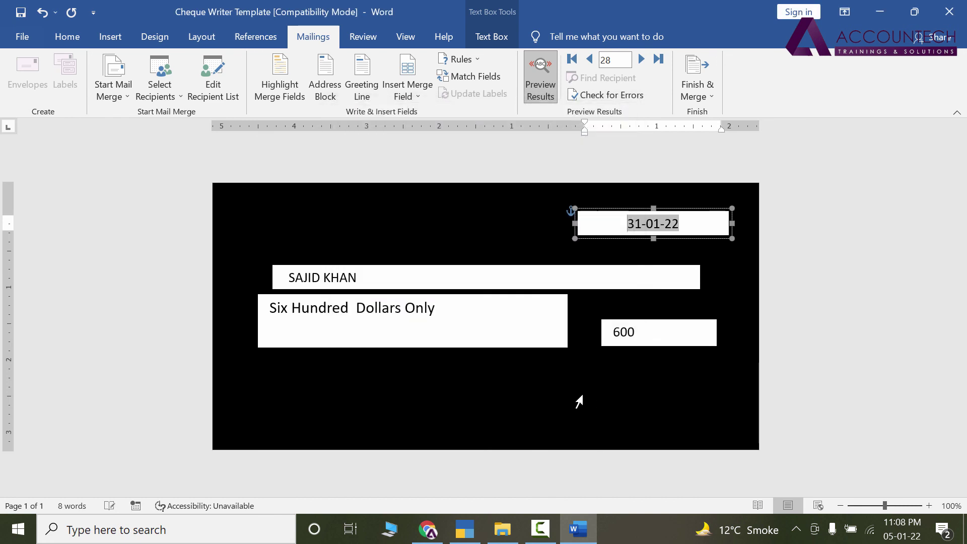
click(457, 277)
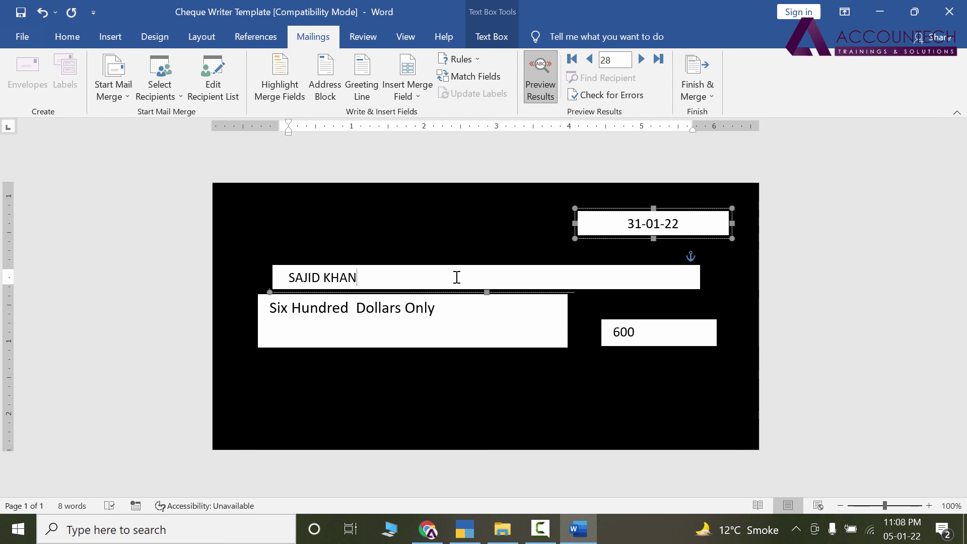
click(453, 315)
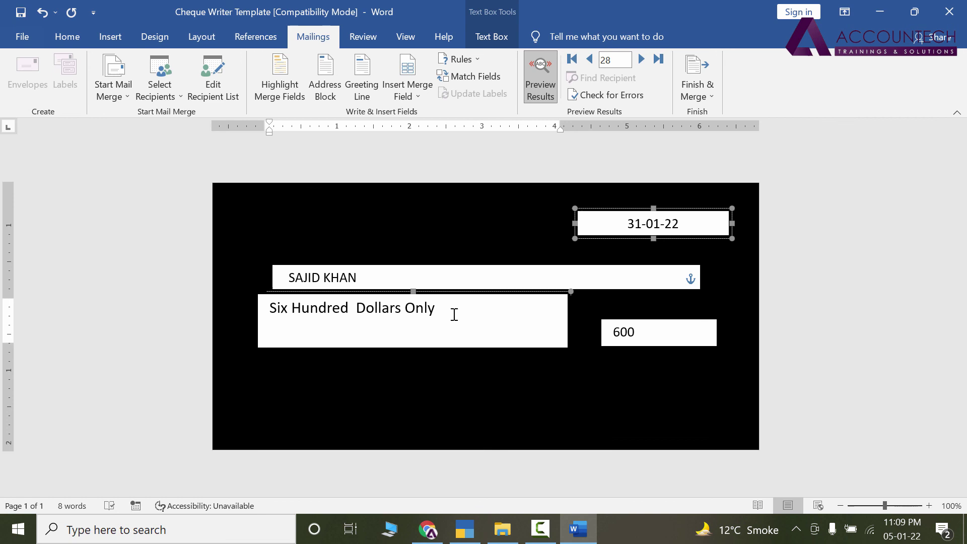
click(653, 332)
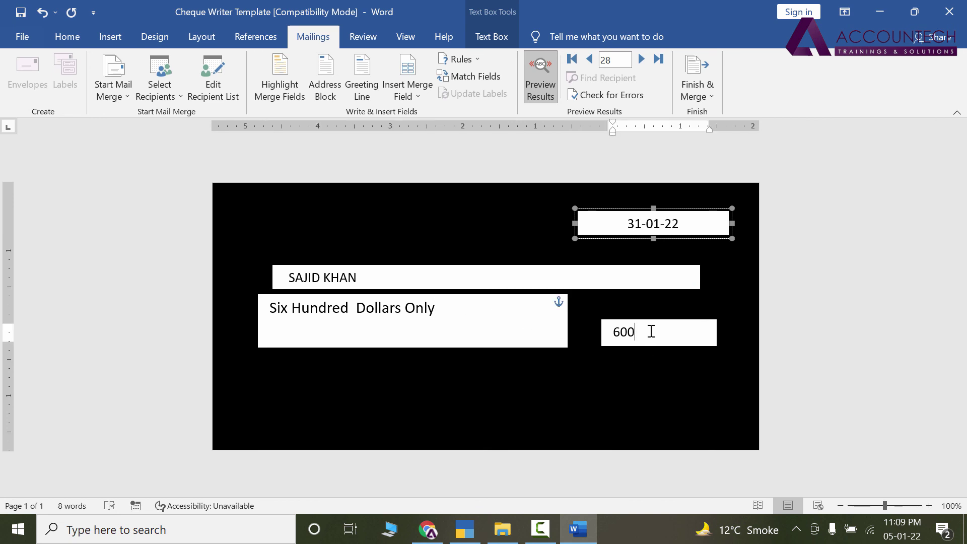